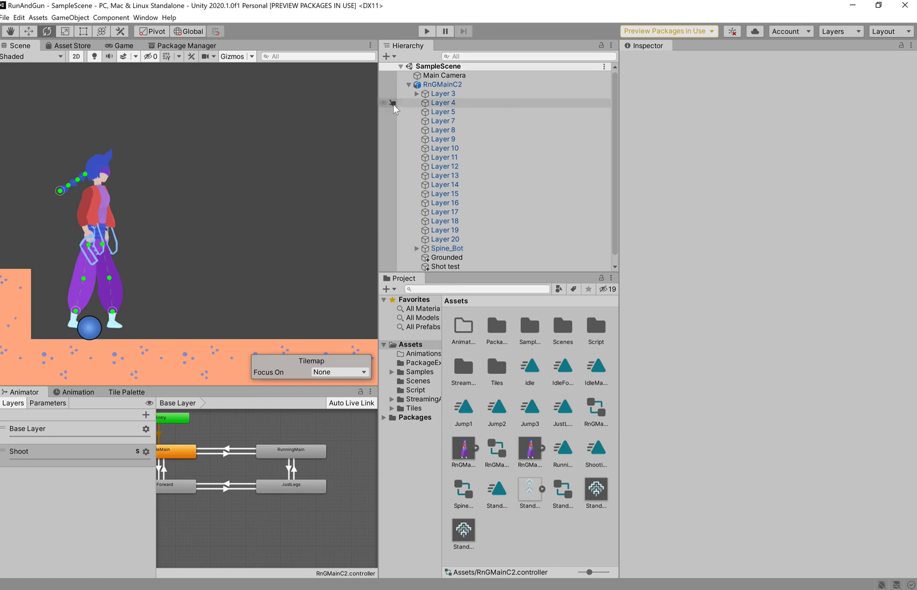
# Start the game and run the character right and left, jumping between runs
pyautogui.click(428, 32)
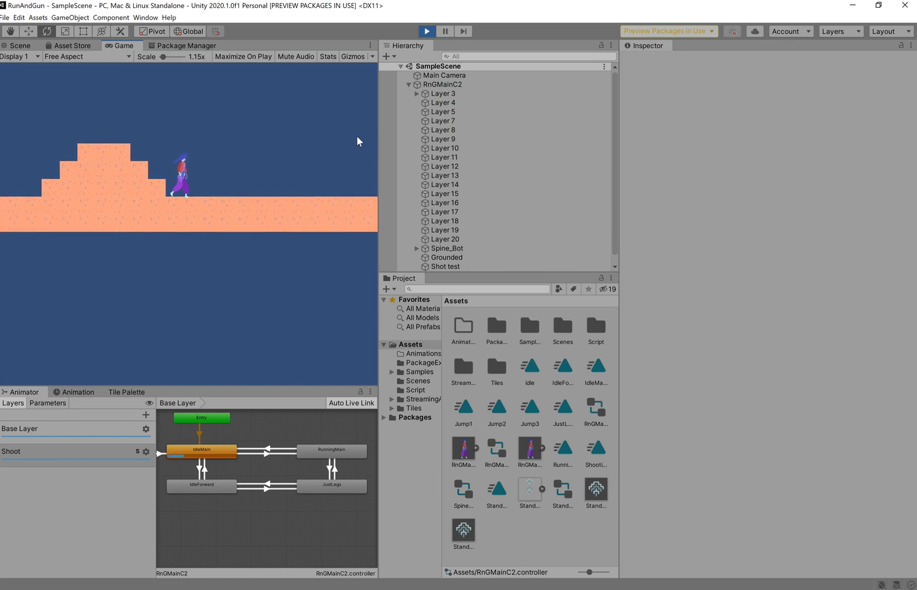
pyautogui.press('Right')
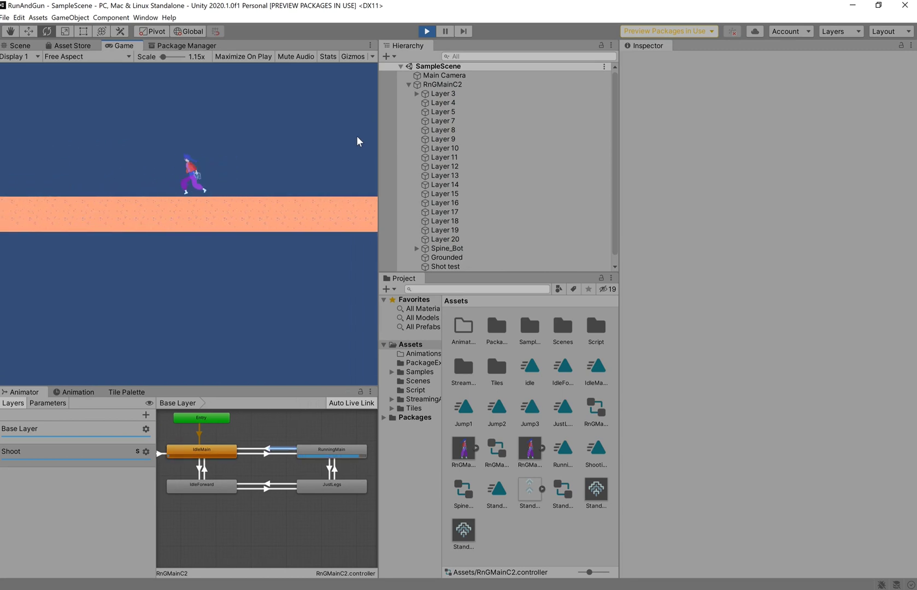
pyautogui.press('Left')
pyautogui.press('space')
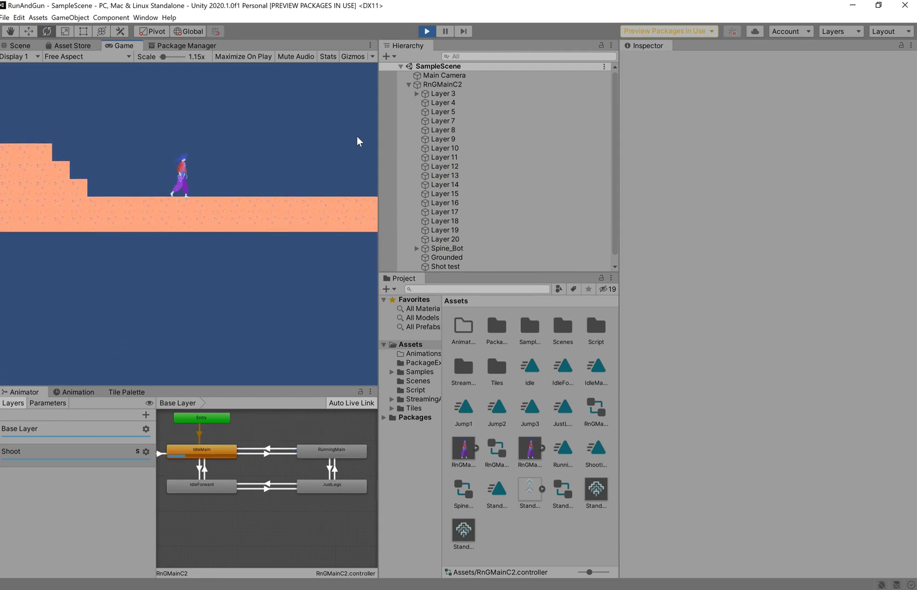
pyautogui.press('Right')
pyautogui.press('space')
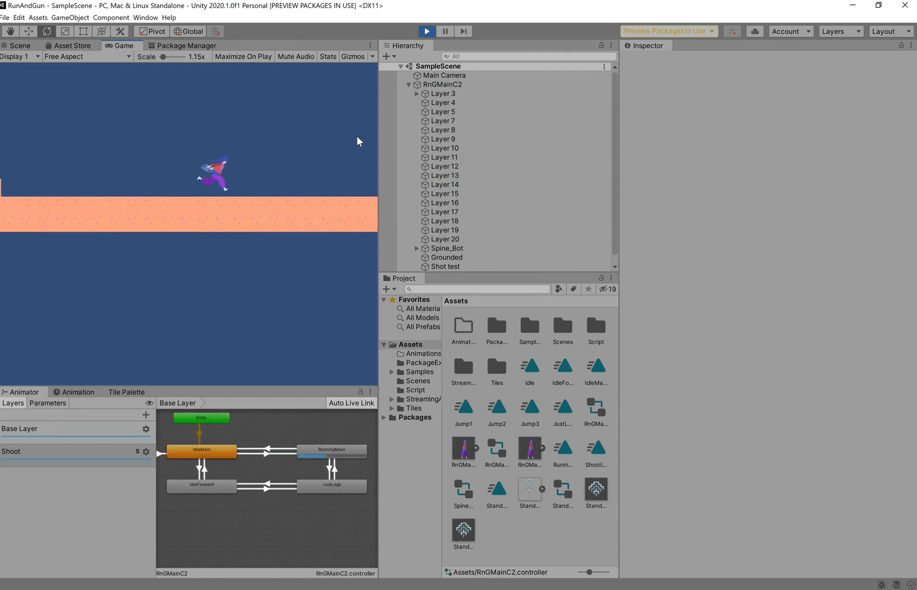
pyautogui.press('Left')
pyautogui.press('space')
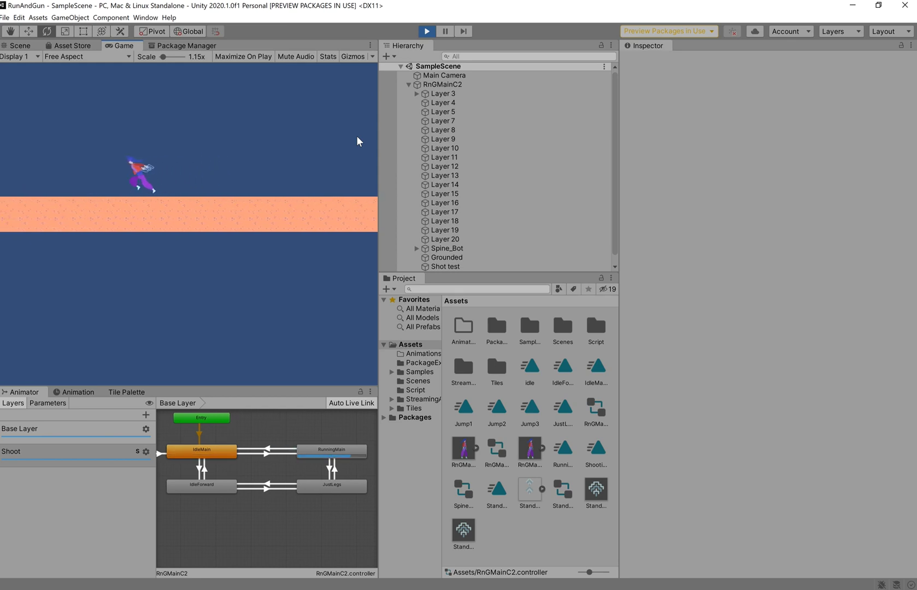
# Bring the character to a standstill and fire forward while it stands idle
pyautogui.press('Right')
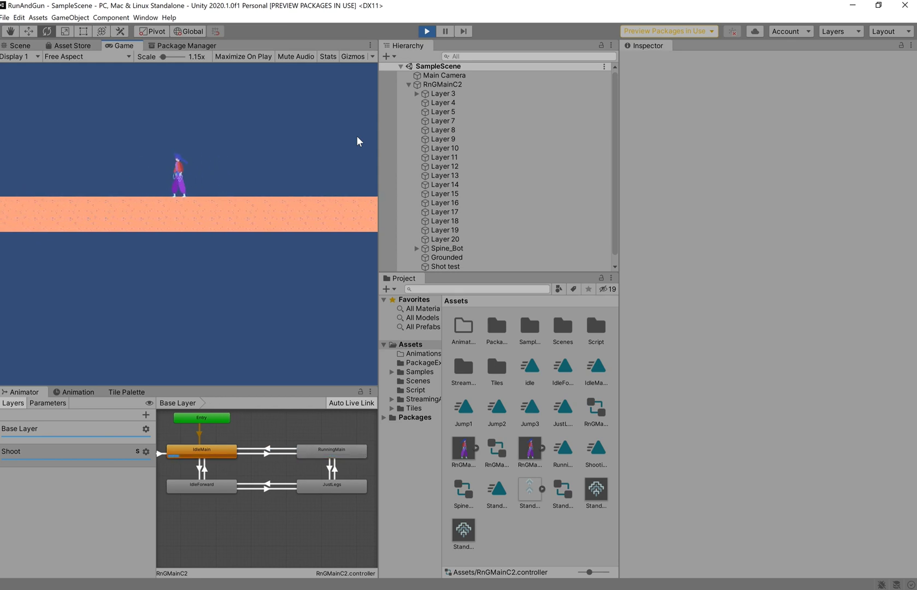
pyautogui.press('Right')
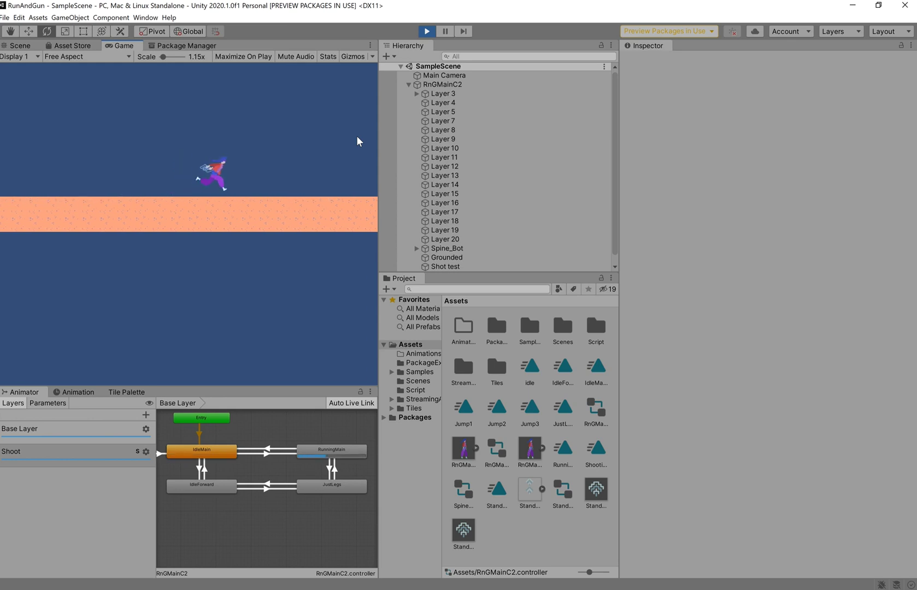
pyautogui.press('Left')
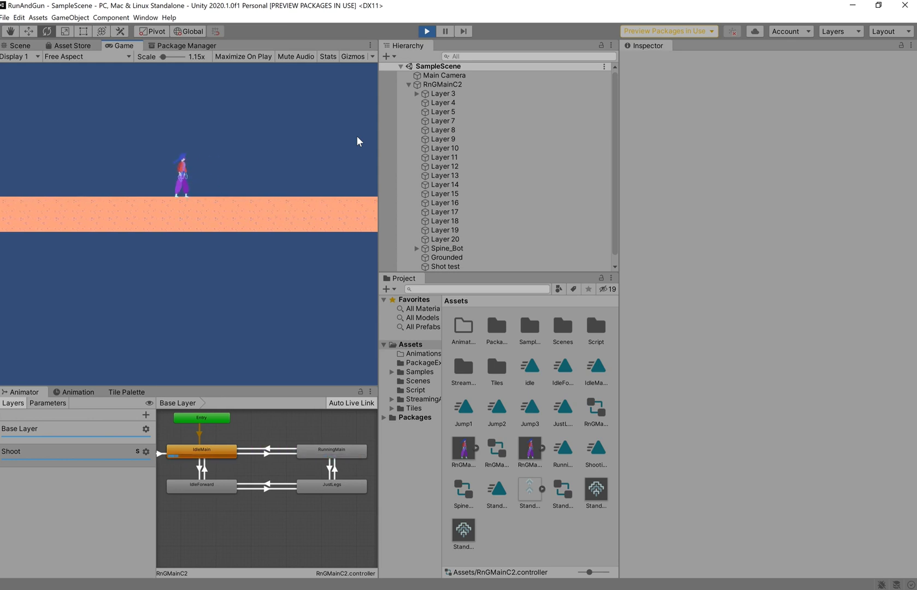
pyautogui.click(357, 137)
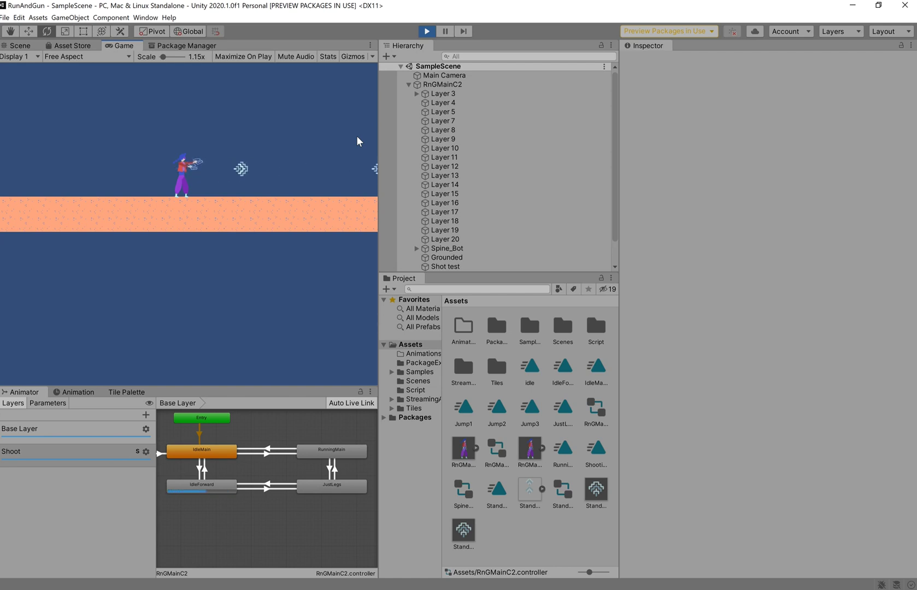
# Run the character right, left and right again with D and A while firing
pyautogui.press('d')
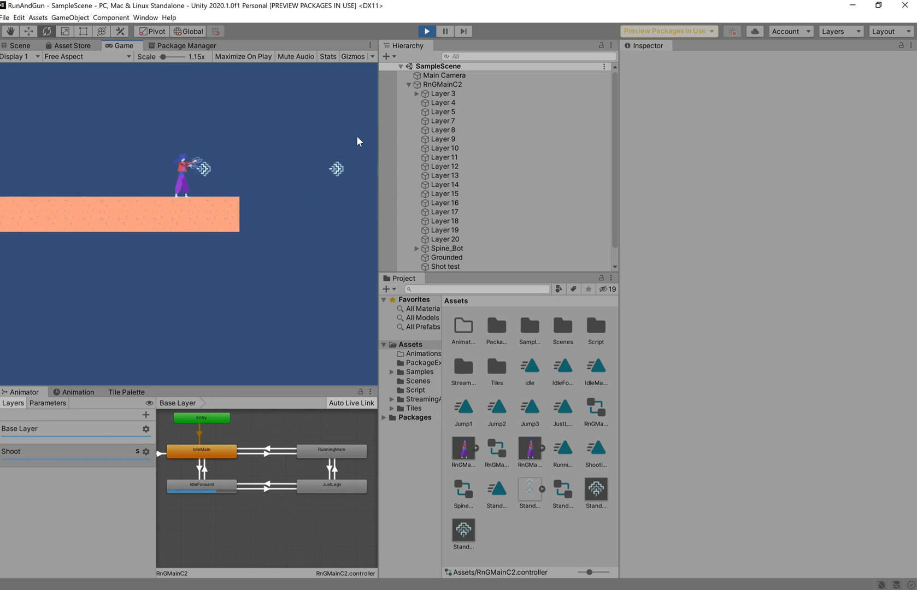
pyautogui.press('a')
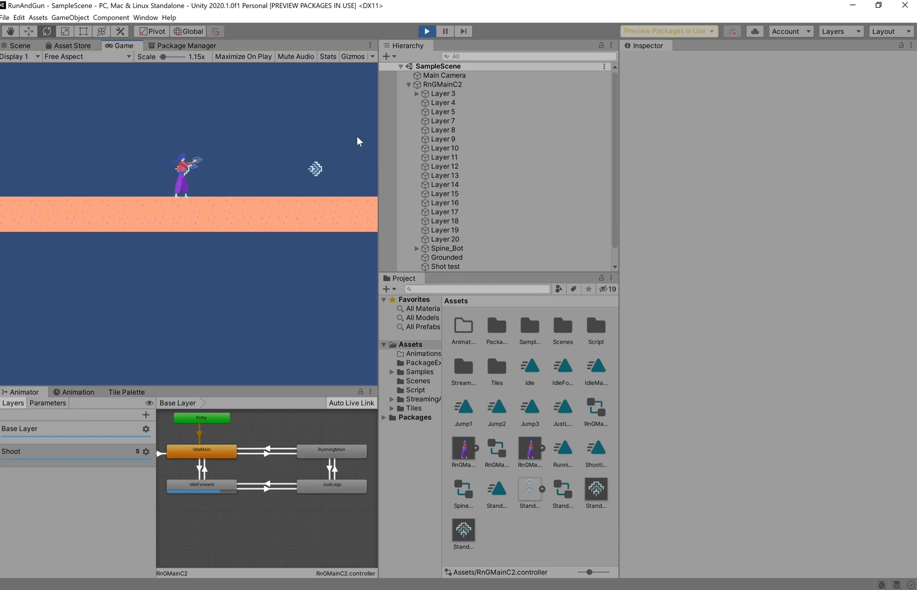
pyautogui.press('d')
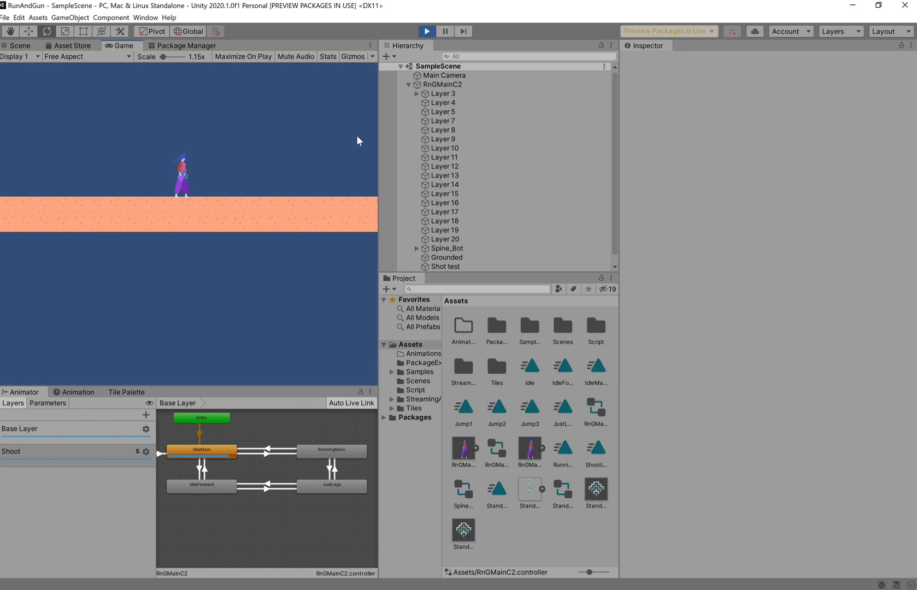
# Stop Play mode, select RnGMainC2 and list its clips in the Animation view
pyautogui.click(427, 31)
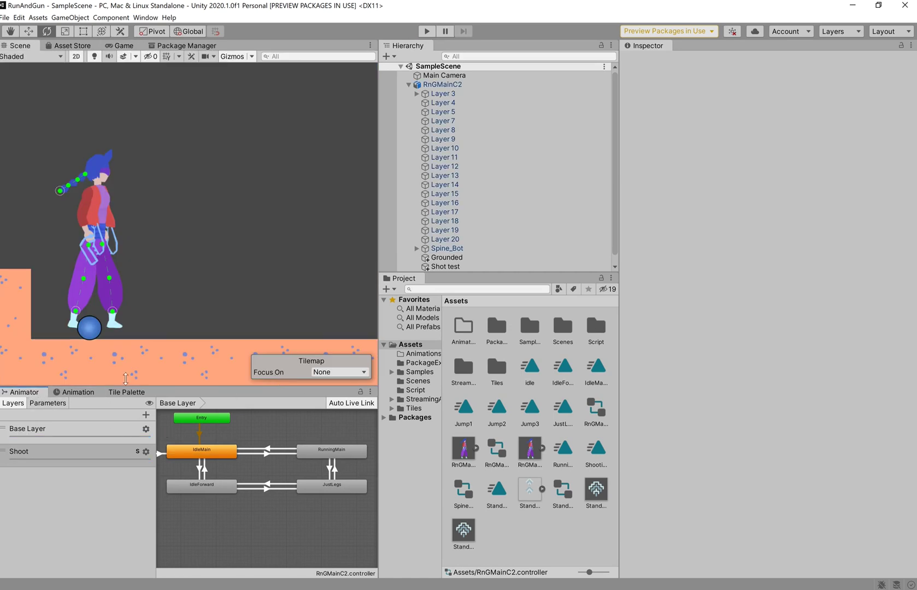
pyautogui.click(91, 339)
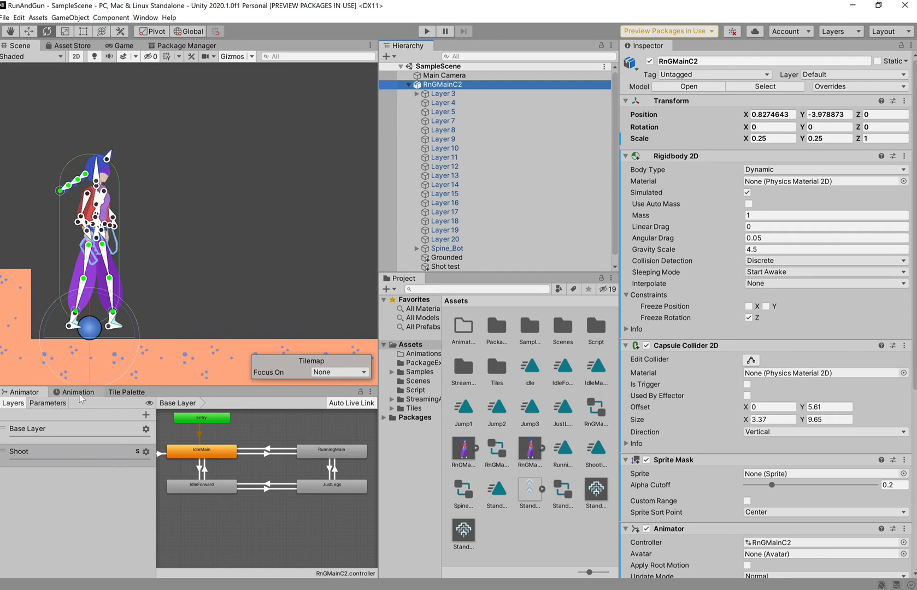
pyautogui.click(81, 392)
pyautogui.click(93, 417)
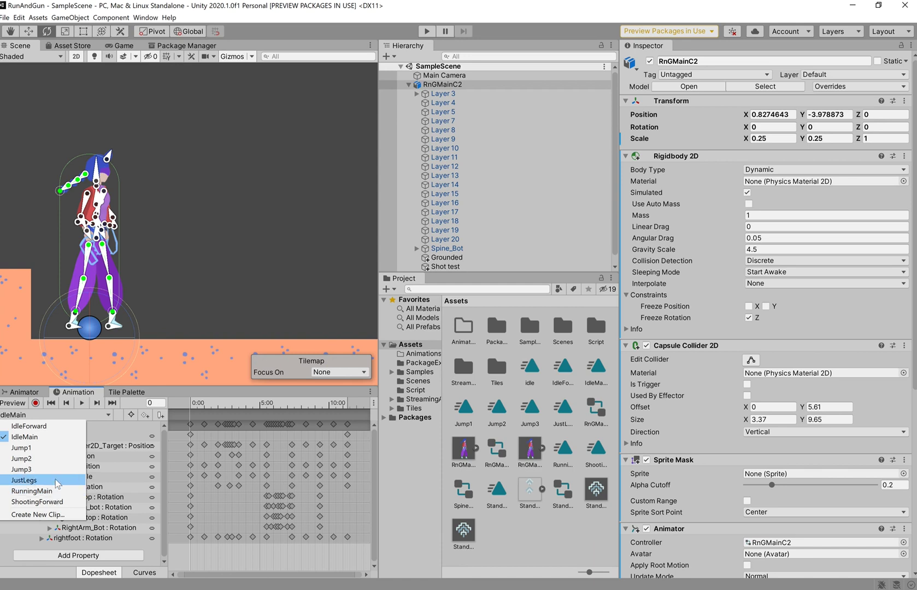
# Load JustLegs and play its leg-only walk cycle preview with the character deselected
pyautogui.press('Escape')
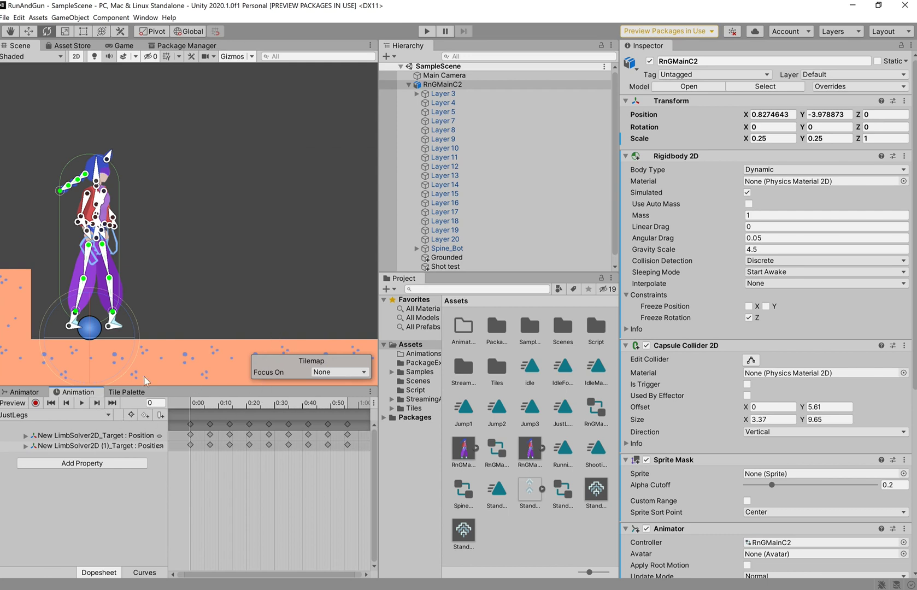
pyautogui.click(81, 408)
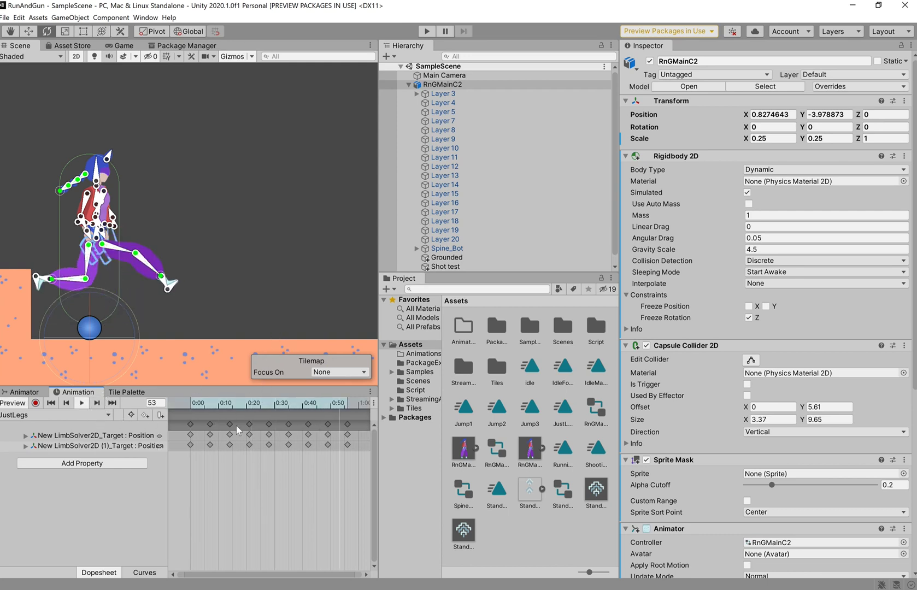
pyautogui.click(255, 261)
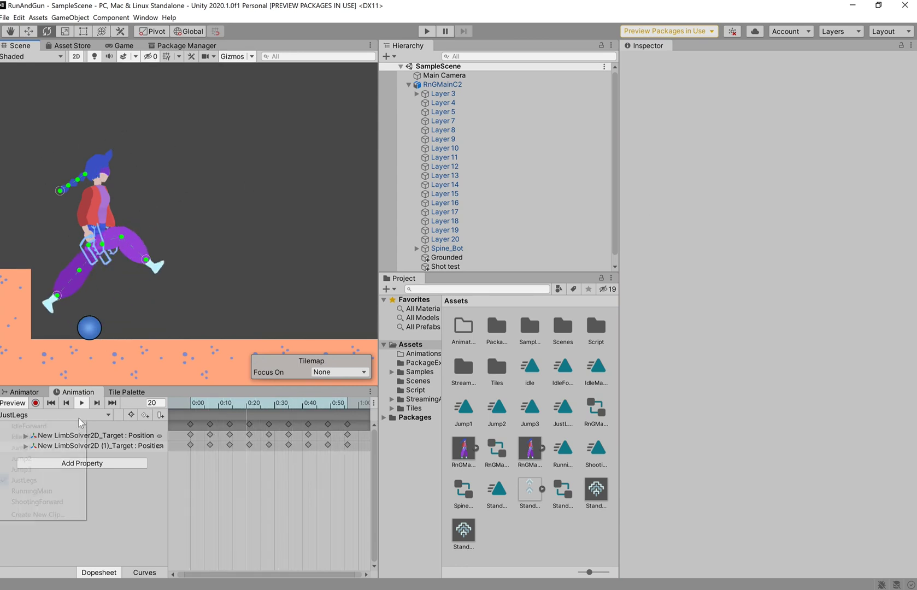
pyautogui.click(53, 415)
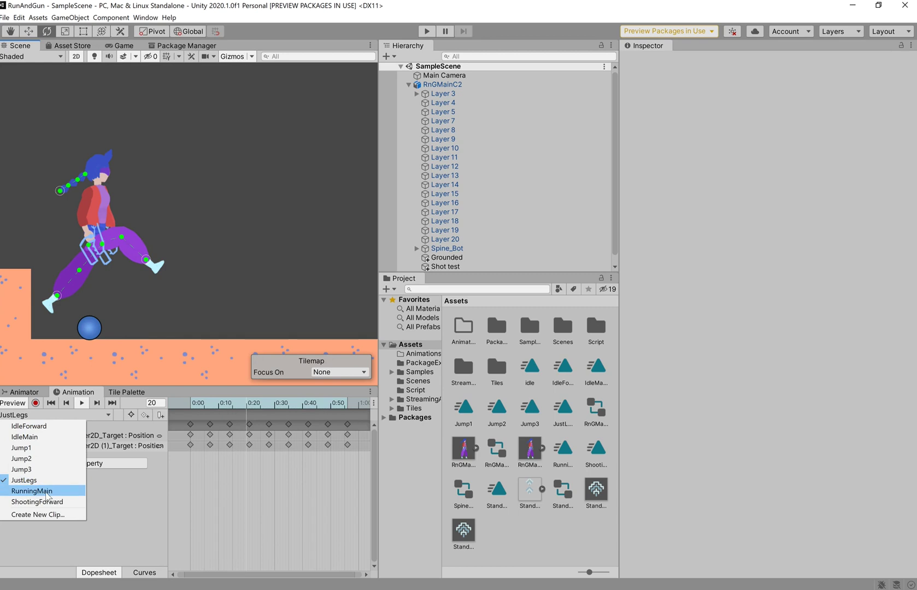
# Load ShootingForward and play its forward-leaning aiming preview
pyautogui.click(52, 502)
pyautogui.click(83, 403)
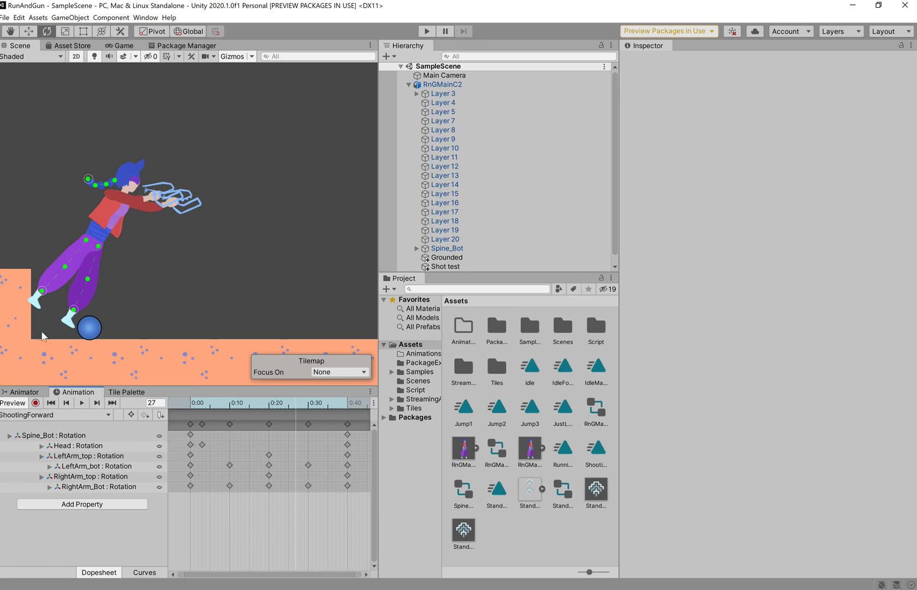
pyautogui.click(85, 413)
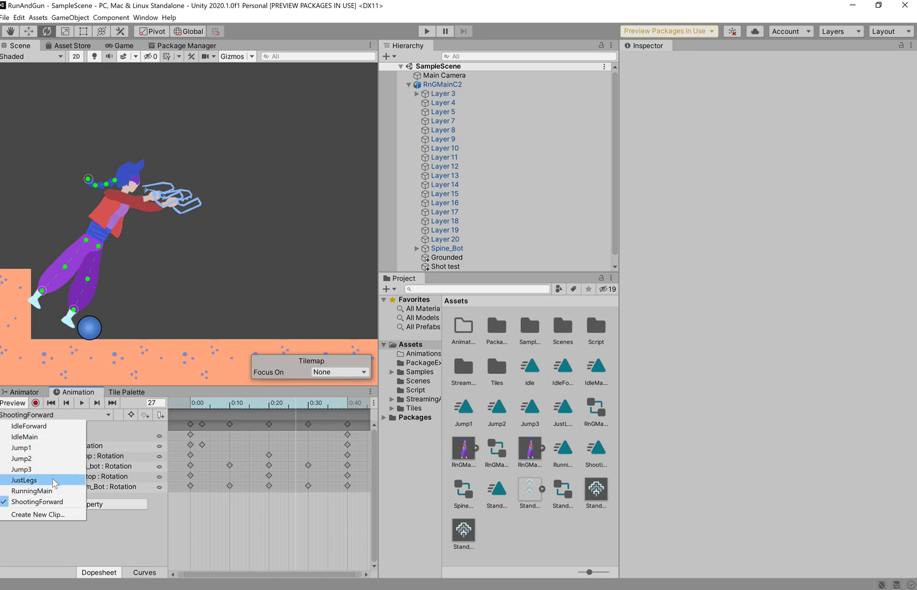
# Load RunningMain and select the keyframes of its two leg target tracks
pyautogui.click(38, 490)
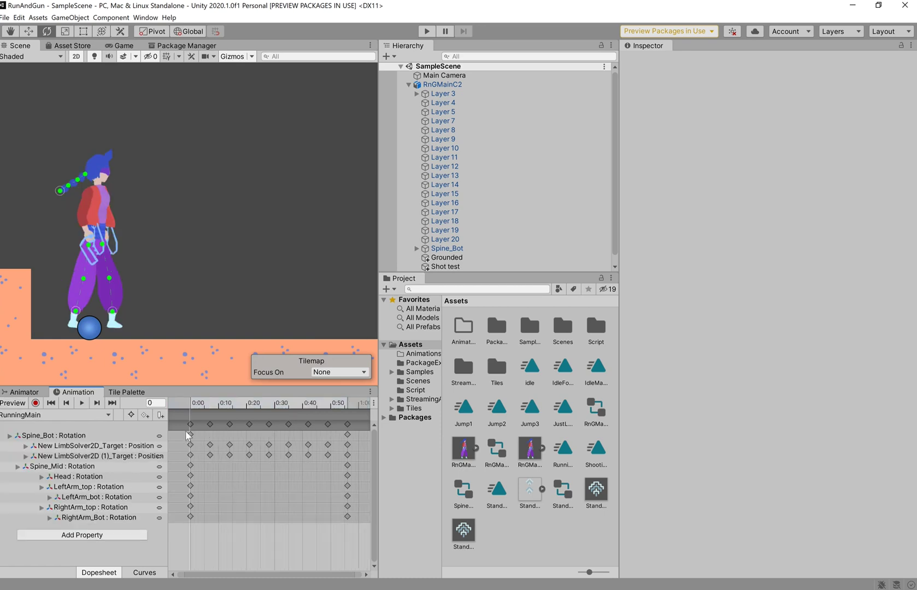
pyautogui.moveTo(186, 431); pyautogui.dragTo(355, 478)
pyautogui.click(260, 482)
pyautogui.moveTo(180, 443); pyautogui.dragTo(362, 456)
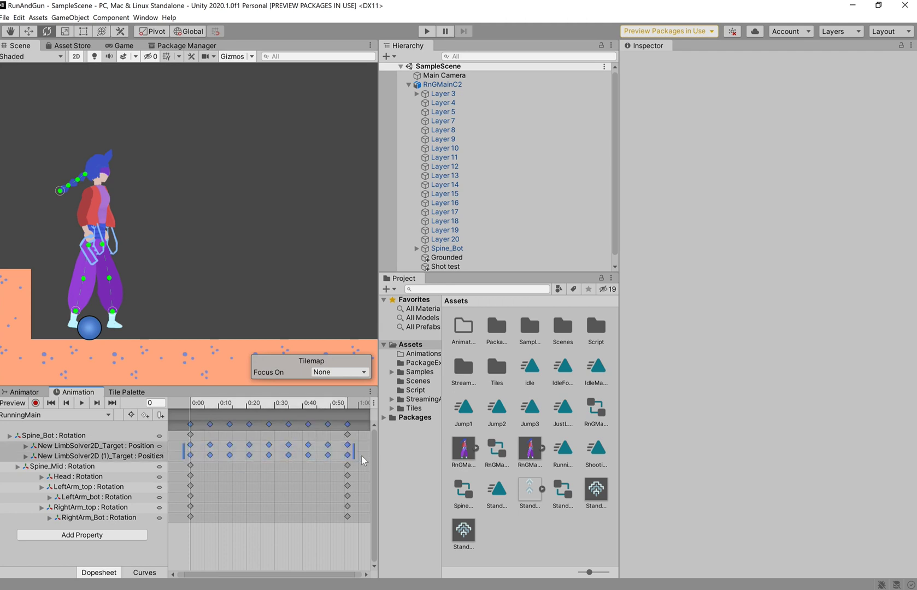
# Switch to JustLegs, clear the track selection, then load ShootingForward into the timeline
pyautogui.click(74, 415)
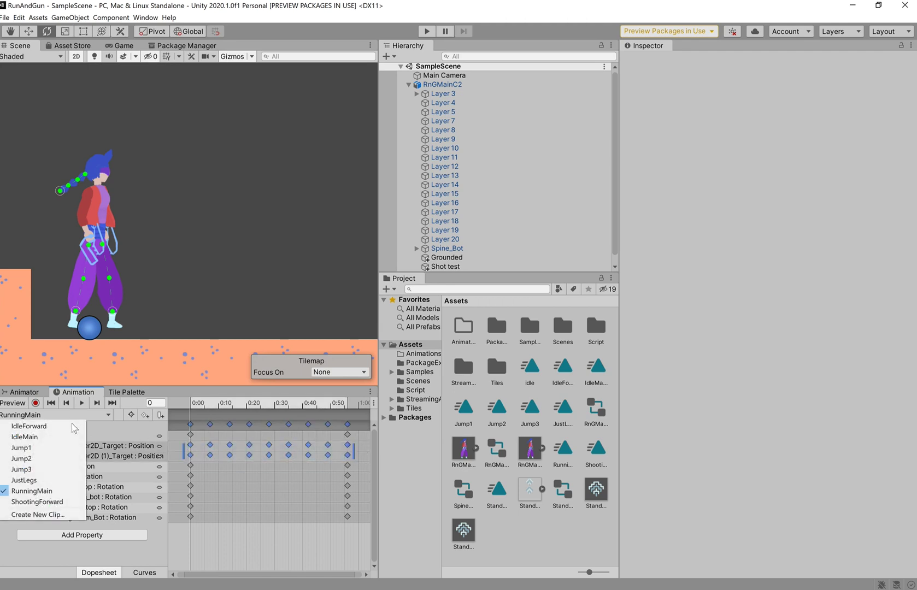
pyautogui.click(45, 482)
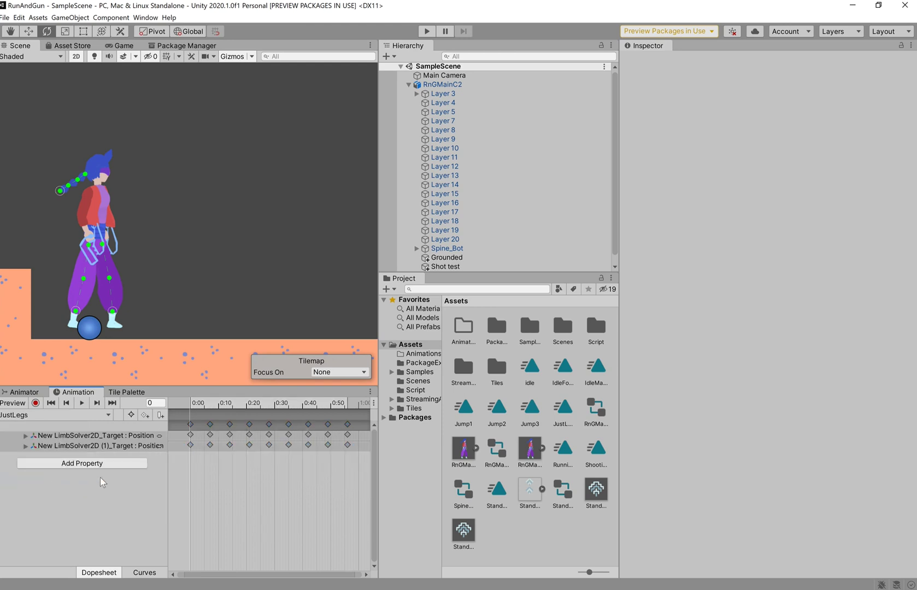
pyautogui.click(203, 437)
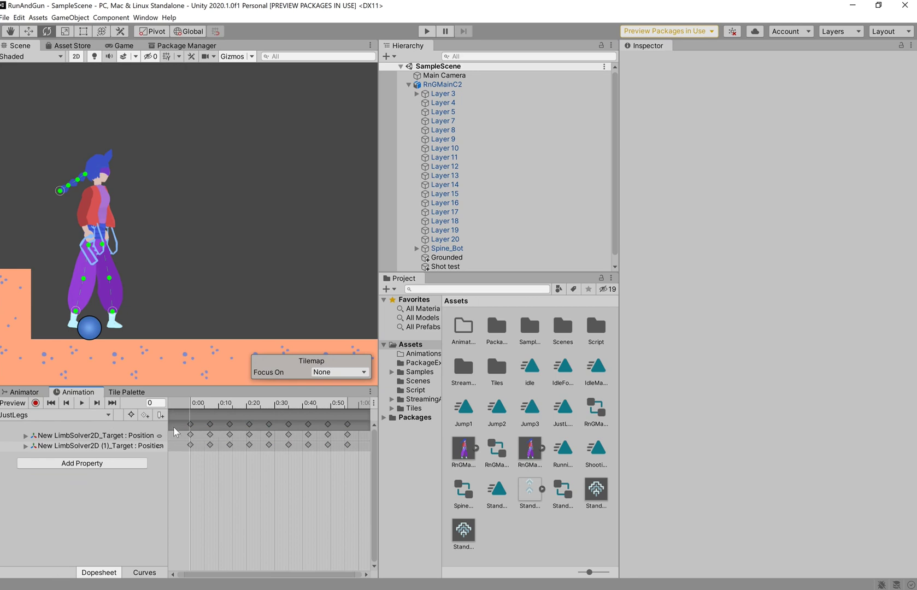
pyautogui.click(81, 415)
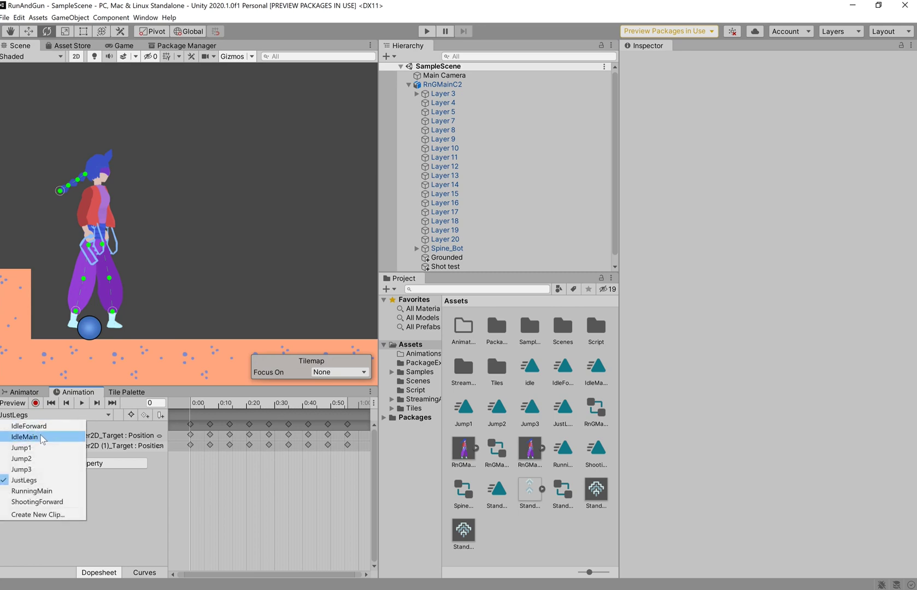
pyautogui.click(45, 501)
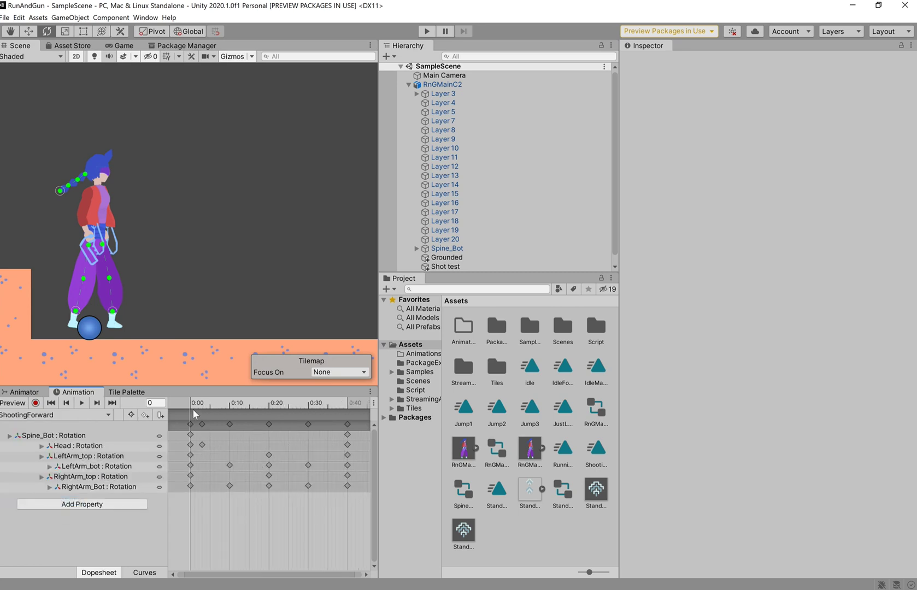
# Scrub the ShootingForward timeline to preview the leaning aim pose, then view the Base Layer graph
pyautogui.moveTo(196, 409); pyautogui.dragTo(337, 406)
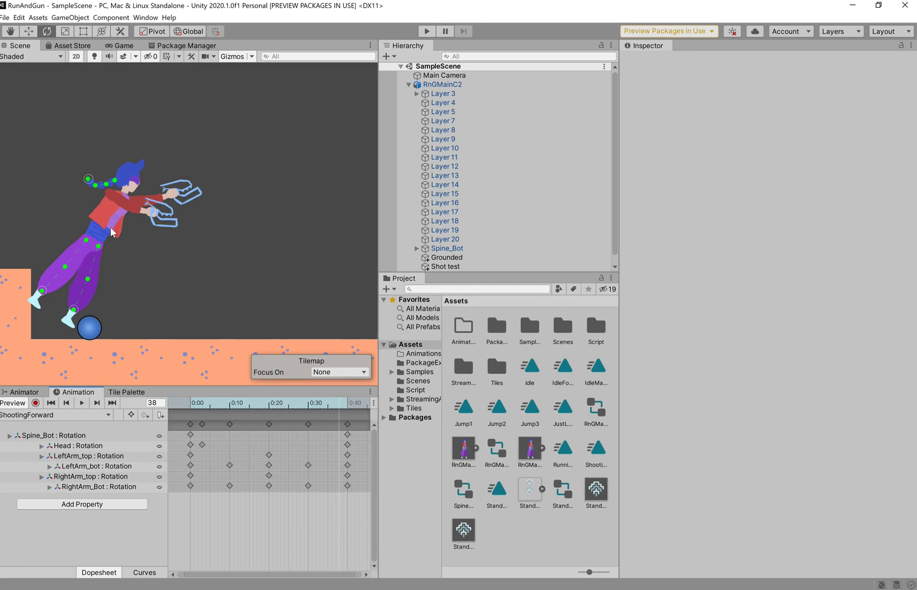
pyautogui.moveTo(190, 405); pyautogui.dragTo(284, 400)
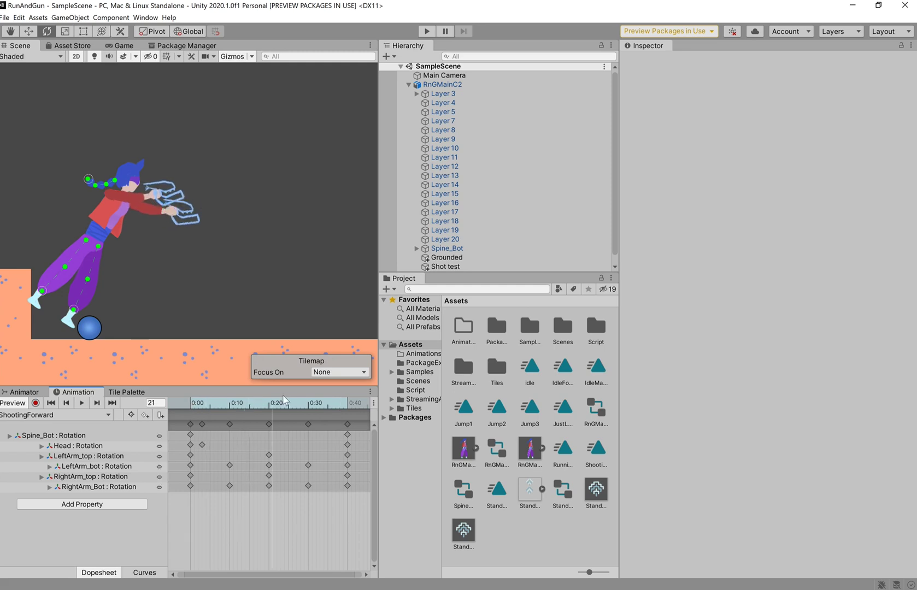
pyautogui.click(39, 393)
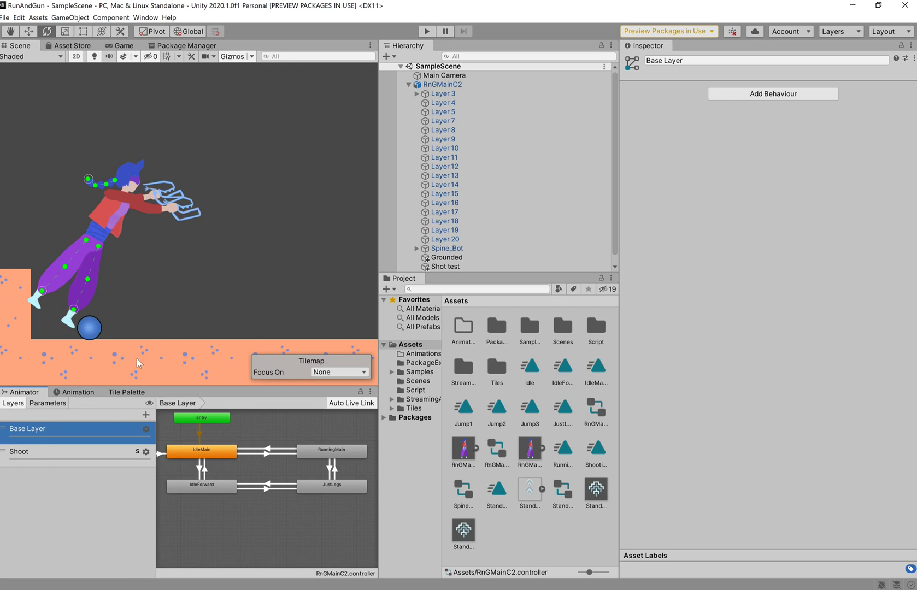
# Switch the timeline to IdleForward, play its arms-raised preview, and return to the Base Layer graph
pyautogui.click(76, 392)
pyautogui.click(82, 415)
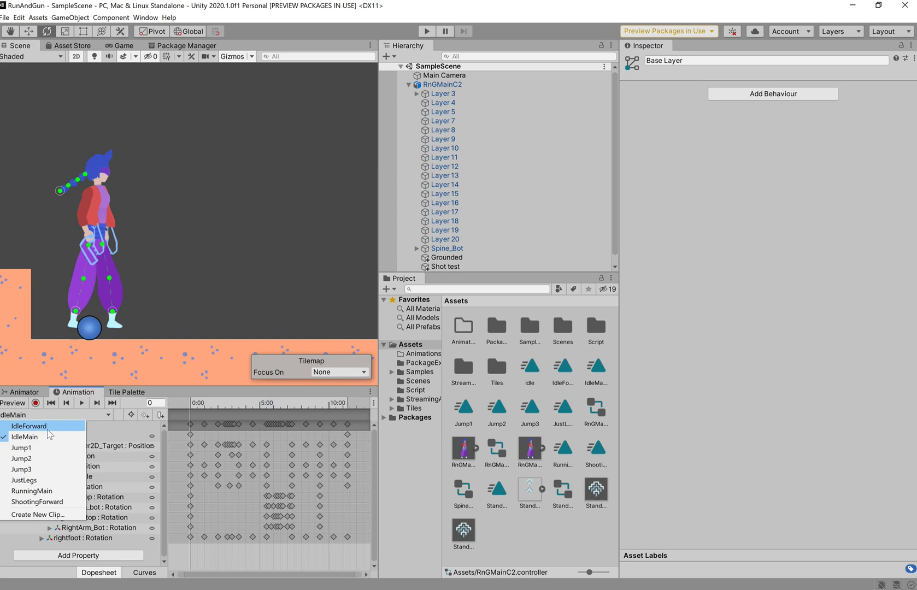
pyautogui.click(88, 426)
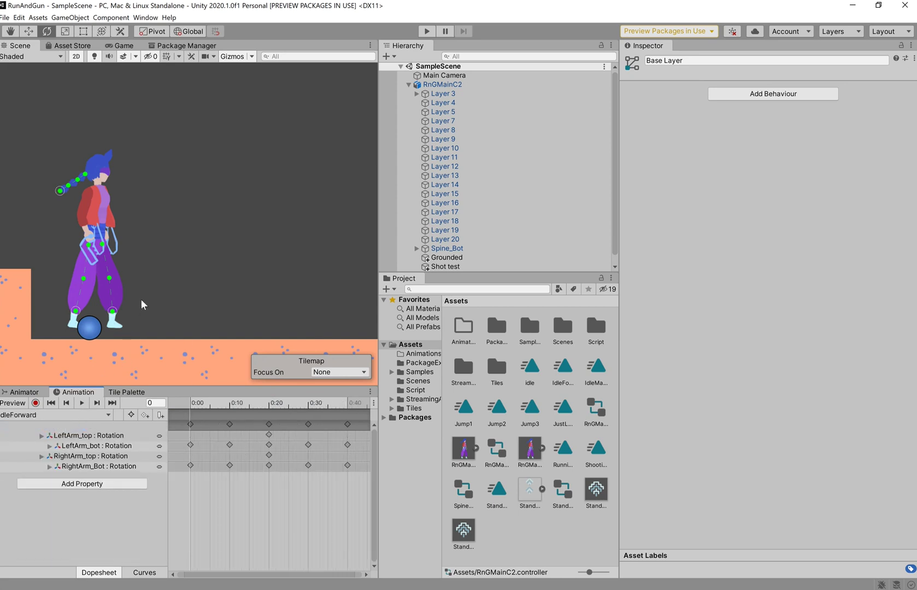
pyautogui.click(82, 403)
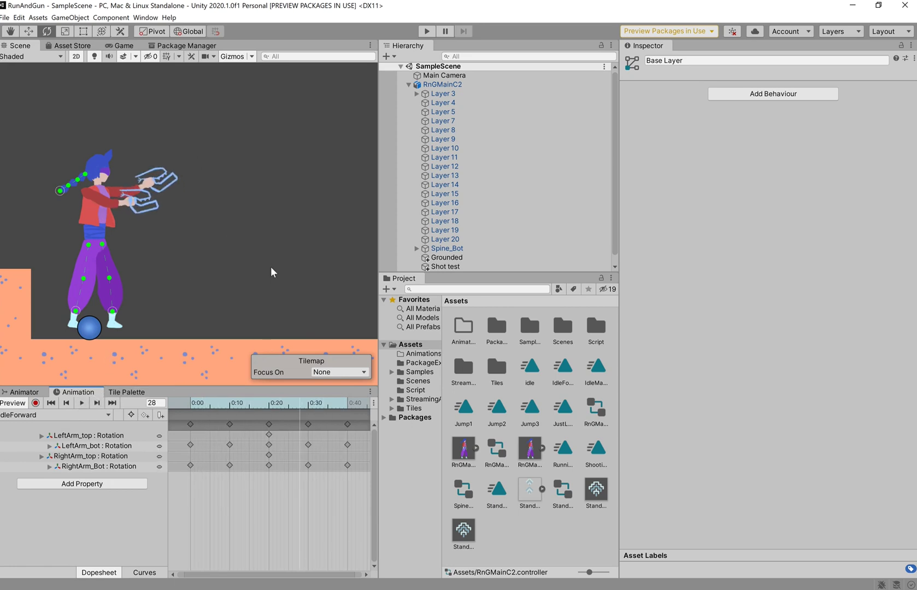
pyautogui.click(21, 392)
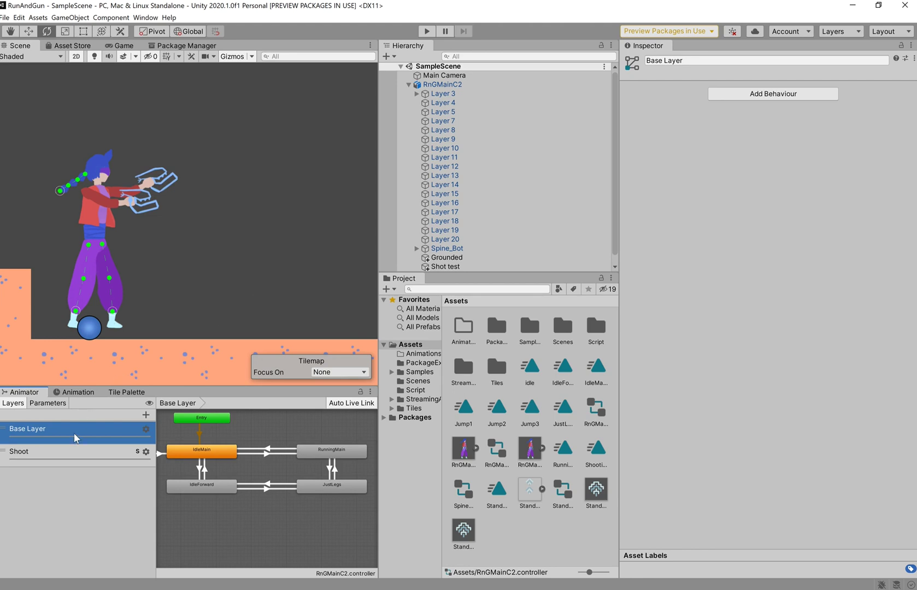
pyautogui.click(99, 451)
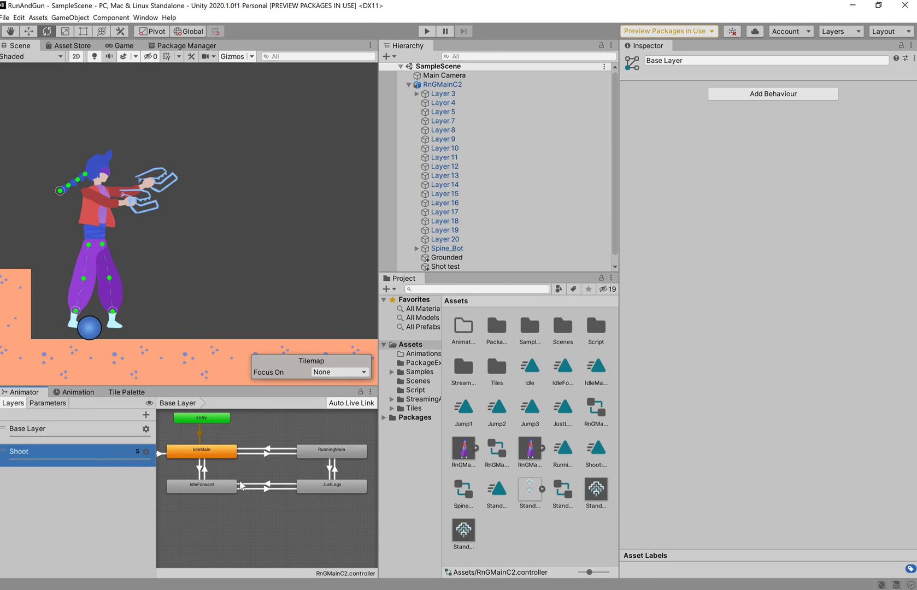
pyautogui.click(55, 404)
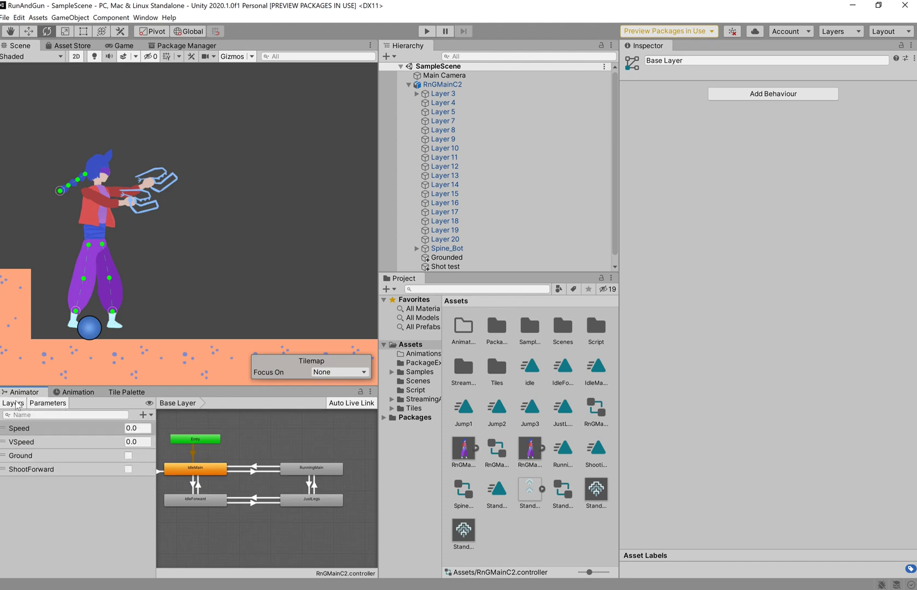
pyautogui.click(13, 404)
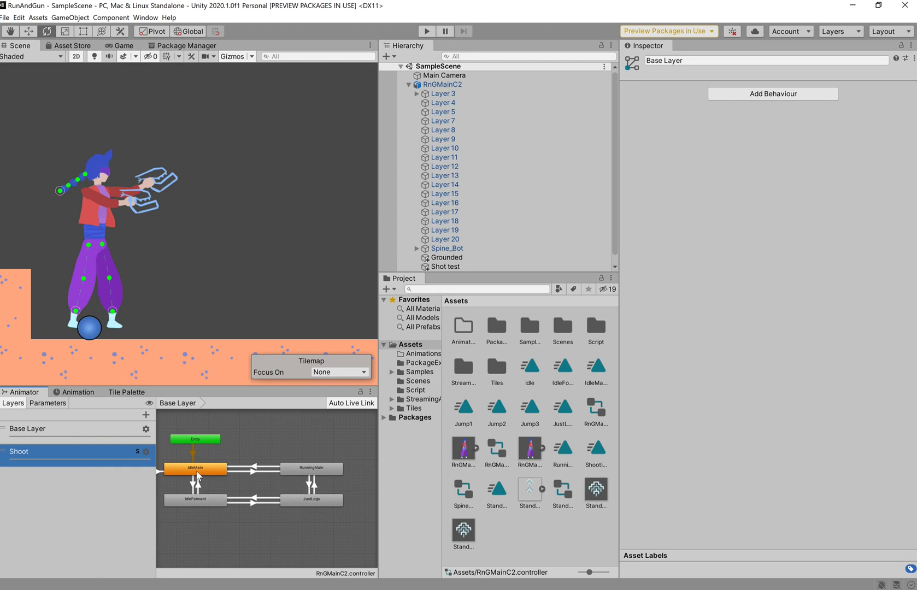
pyautogui.scroll(-2, 245, 449)
pyautogui.click(268, 434)
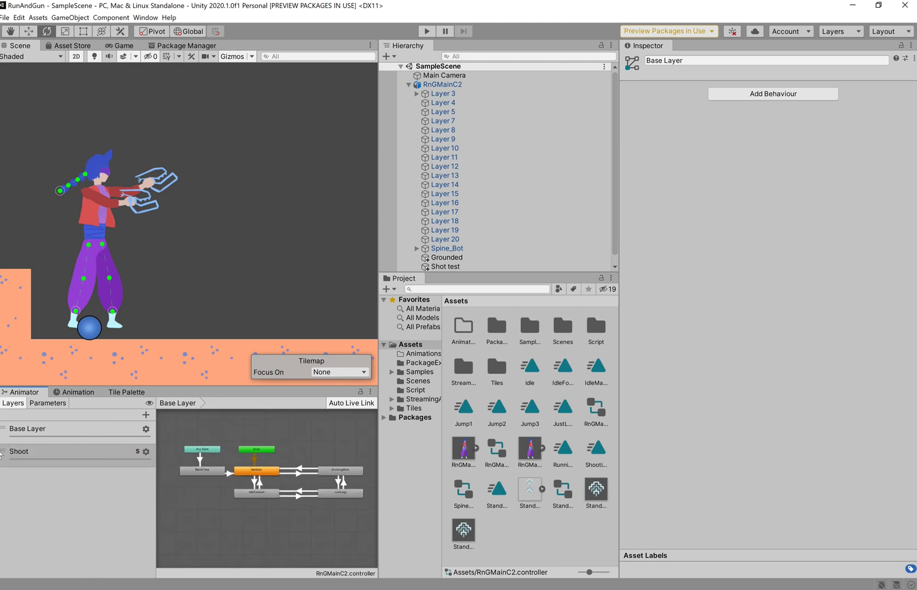
pyautogui.click(111, 424)
pyautogui.click(102, 450)
pyautogui.click(112, 430)
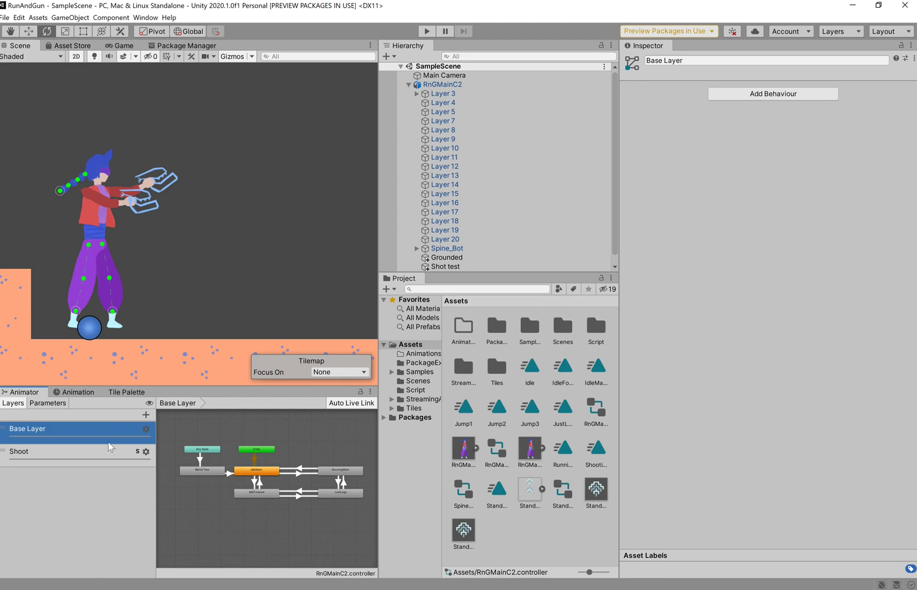
pyautogui.click(106, 456)
pyautogui.click(127, 424)
pyautogui.scroll(2, 273, 480)
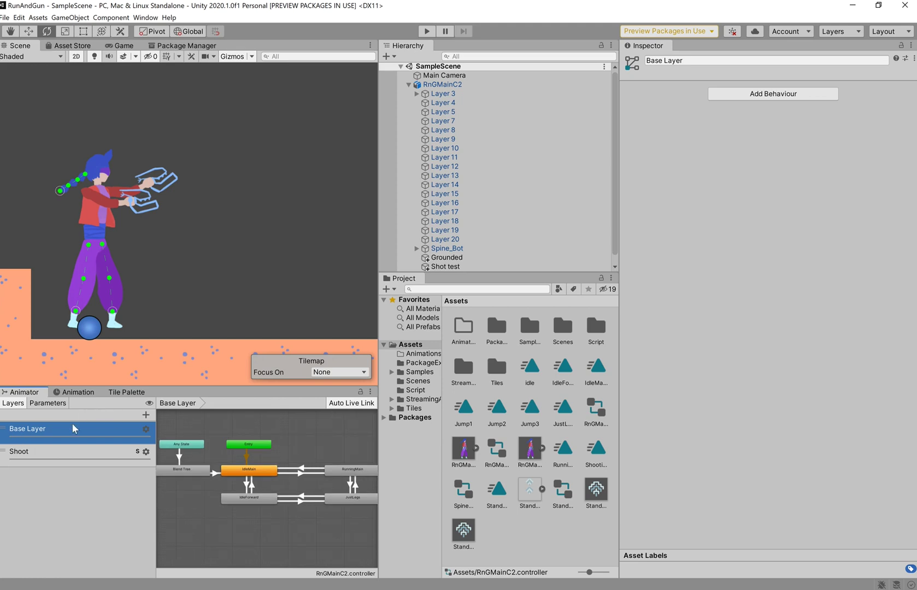
pyautogui.scroll(2, 303, 469)
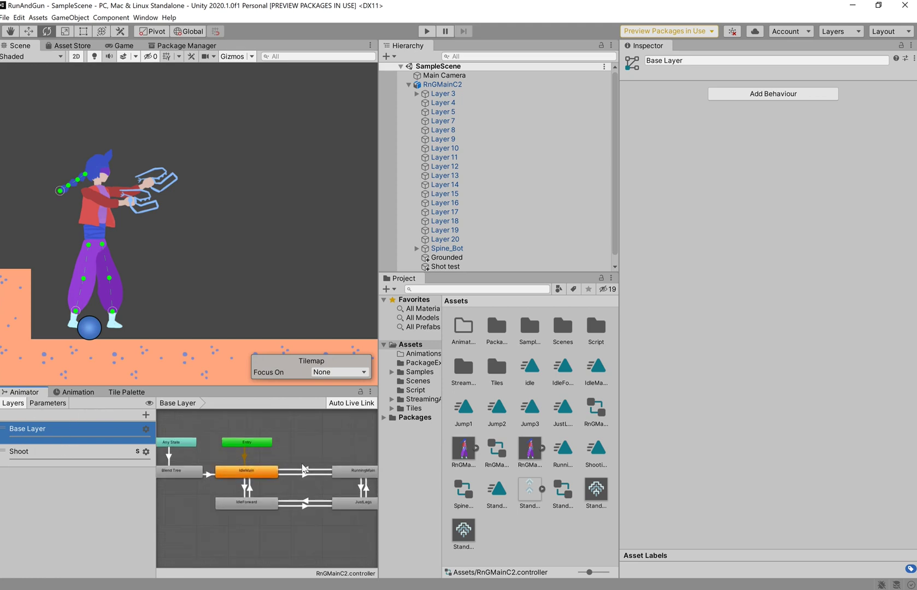
pyautogui.click(86, 453)
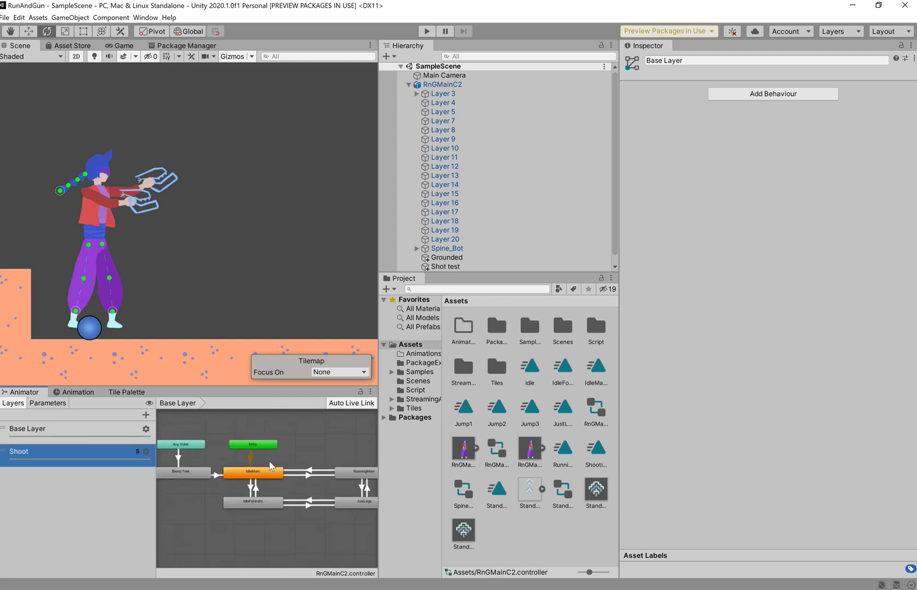
pyautogui.click(342, 500)
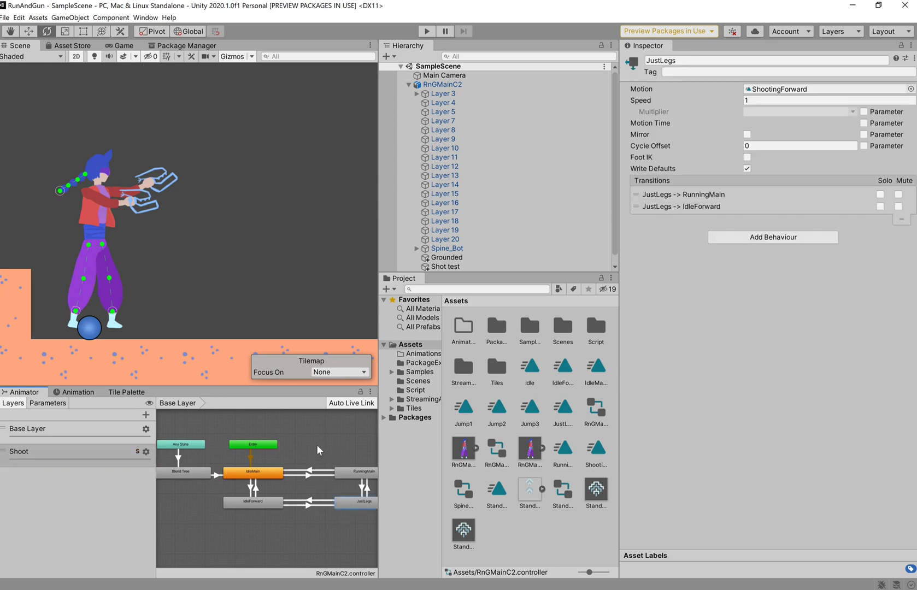
pyautogui.moveTo(357, 488); pyautogui.dragTo(309, 491, button='middle')
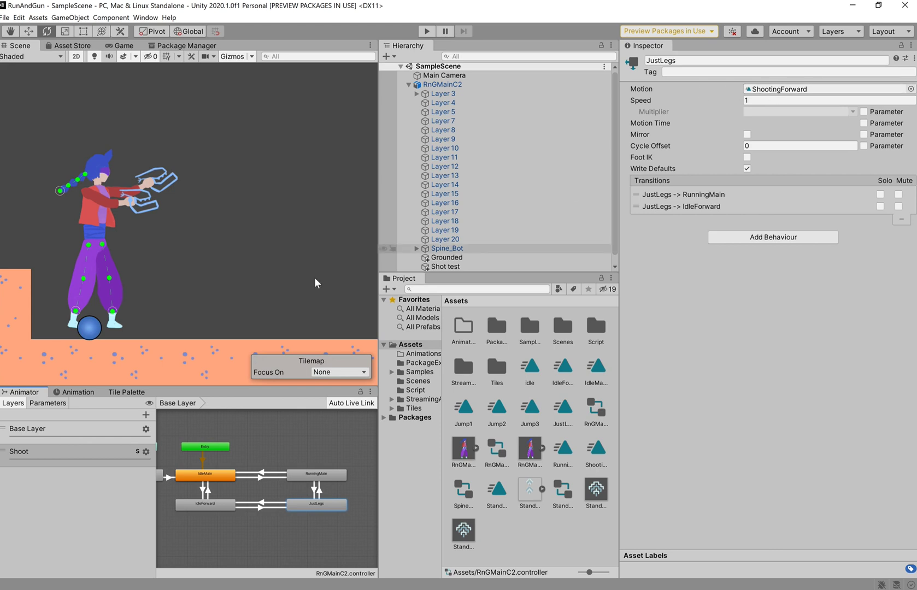
pyautogui.click(93, 425)
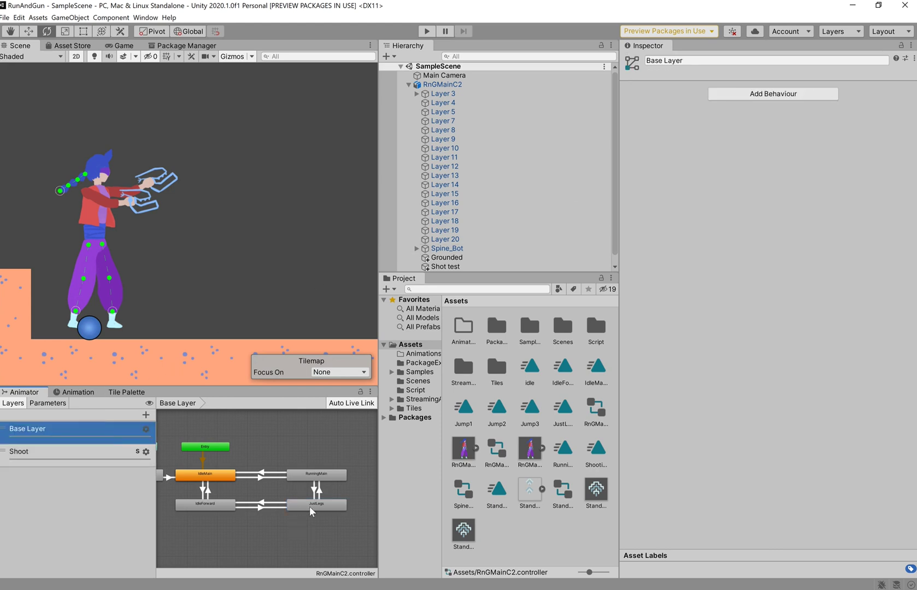
pyautogui.moveTo(310, 506); pyautogui.dragTo(306, 506)
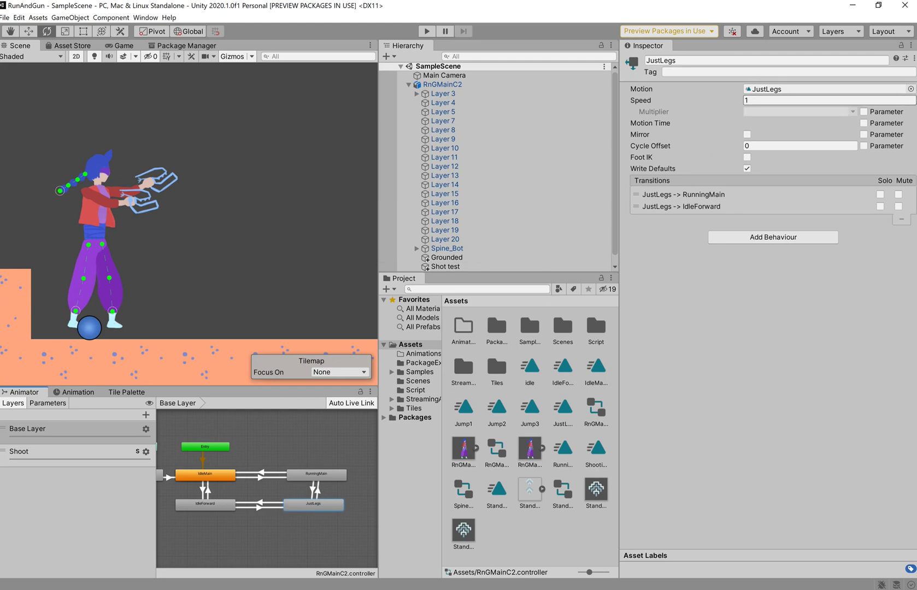
pyautogui.hotkey('ctrl', 'z')
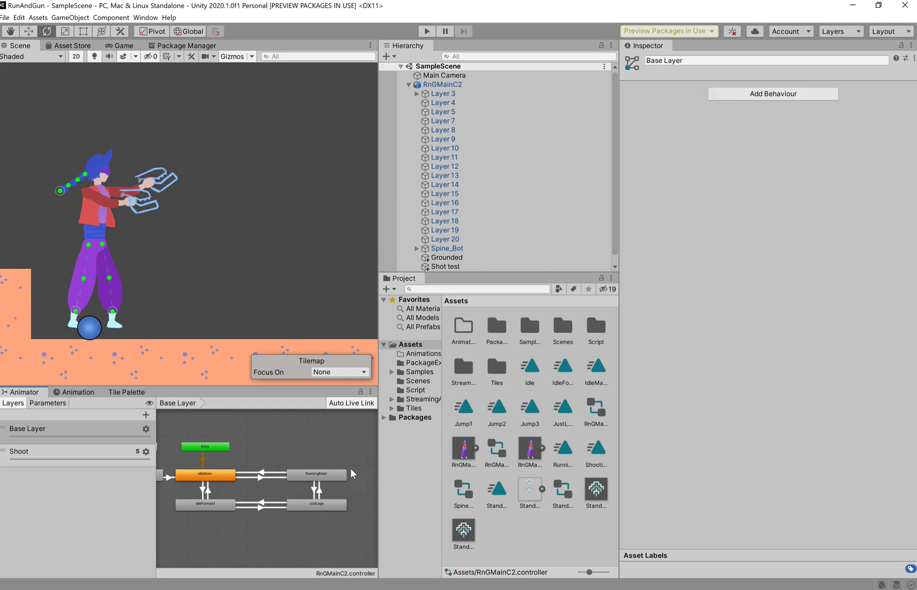
# Add a New Layer to the controller and look over the Base Layer and Shoot layer graphs
pyautogui.click(145, 415)
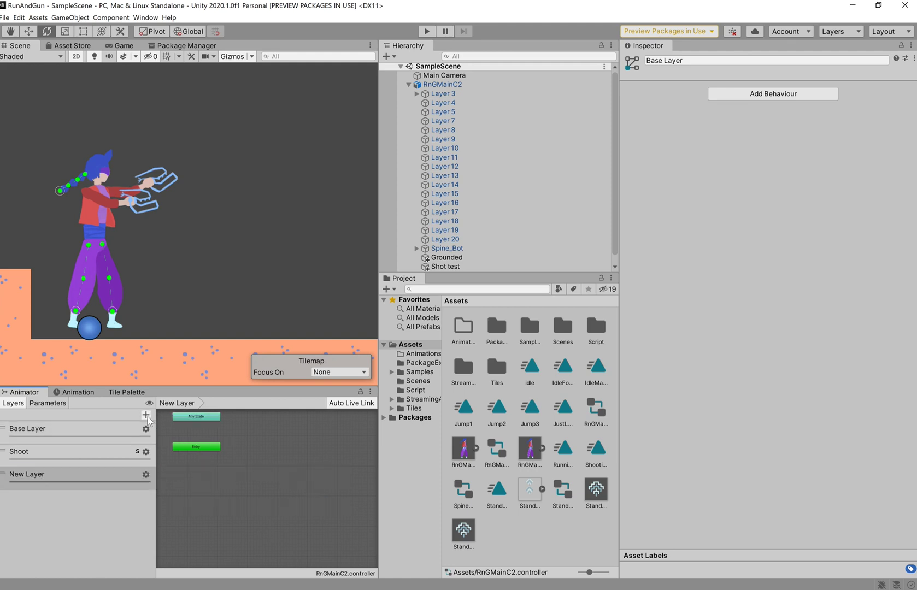
pyautogui.click(146, 475)
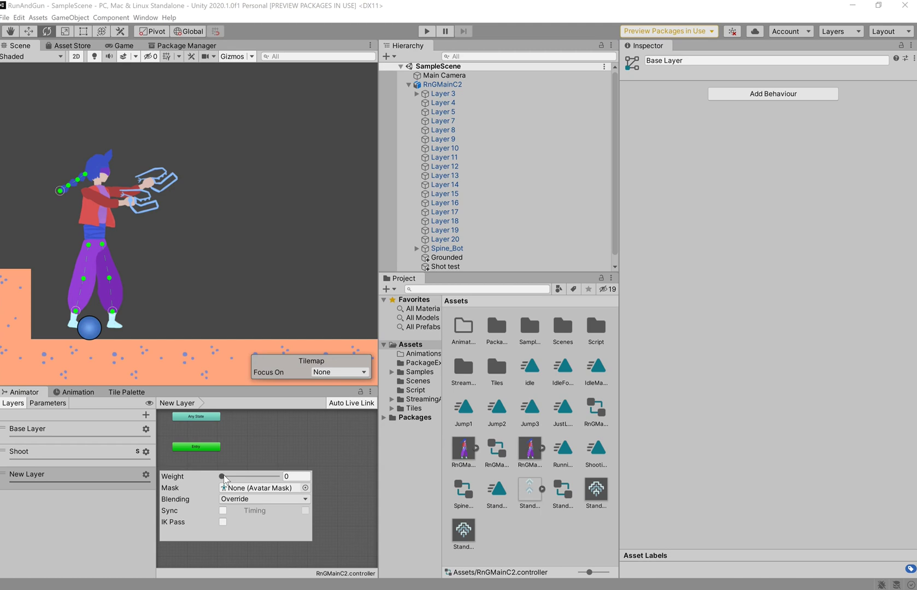
pyautogui.click(131, 432)
pyautogui.click(269, 475)
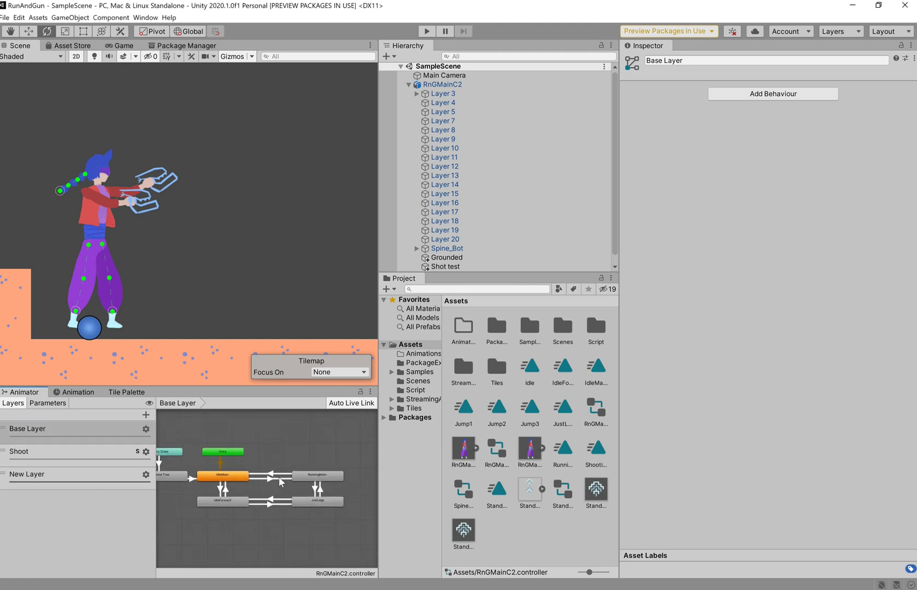
pyautogui.moveTo(281, 481); pyautogui.dragTo(284, 442, button='middle')
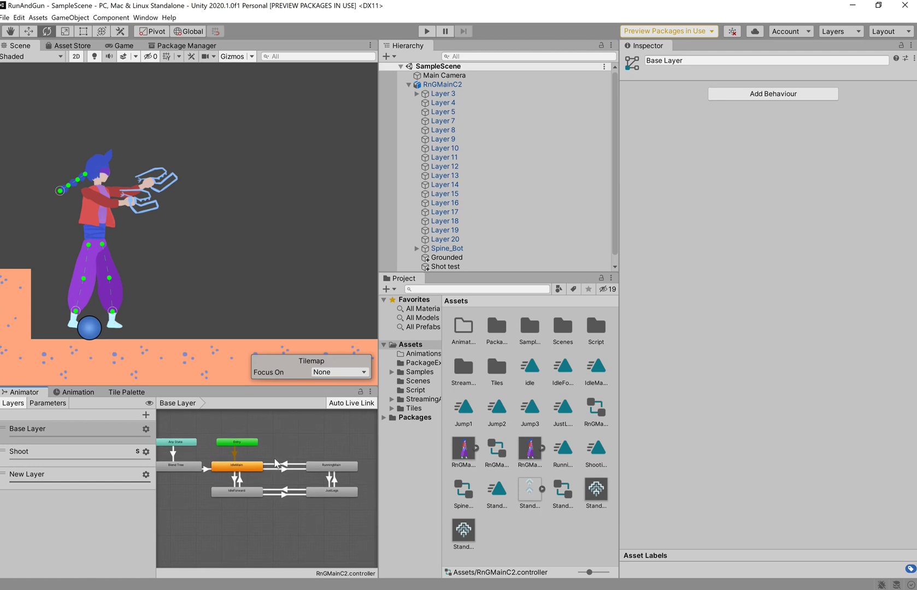
pyautogui.click(144, 475)
pyautogui.click(134, 481)
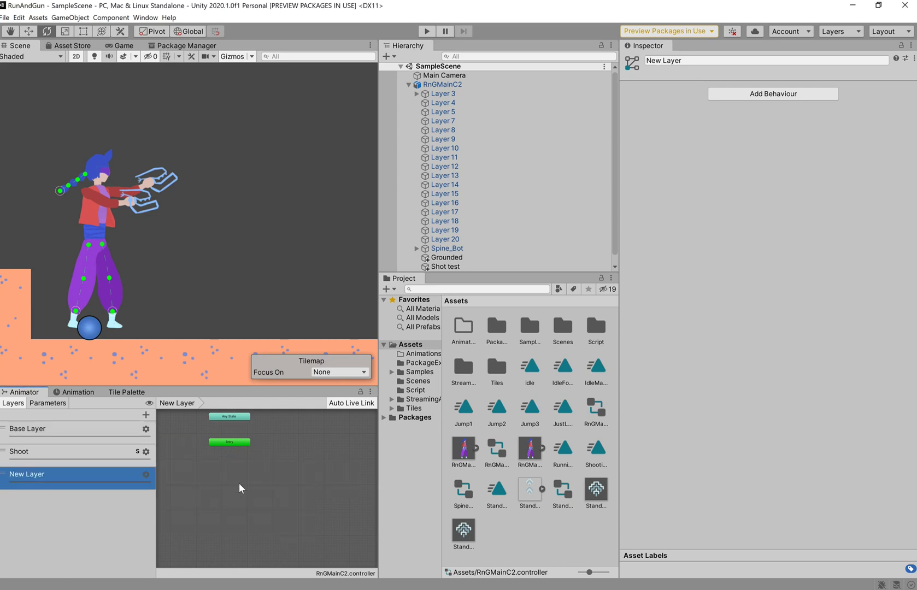
pyautogui.click(125, 454)
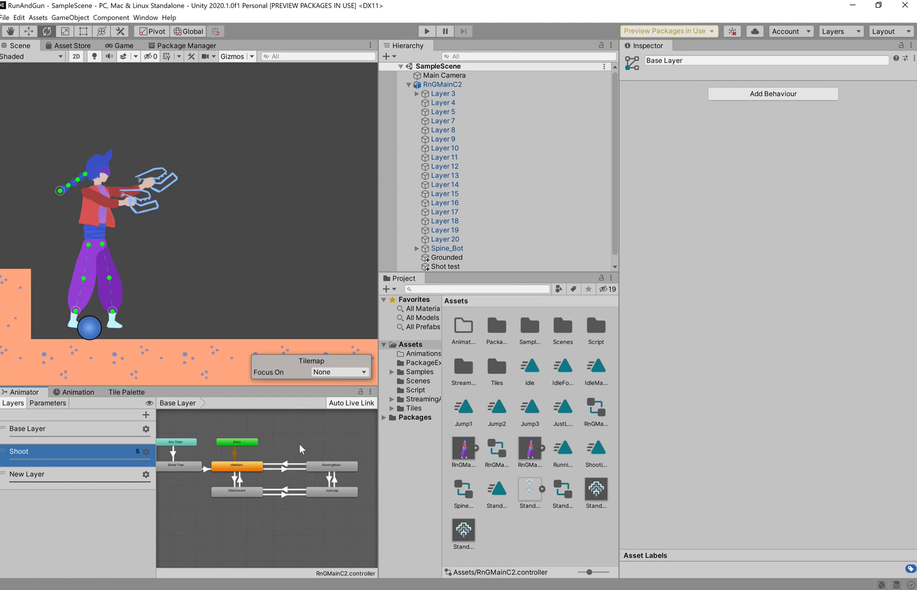
# Give New Layer weight 1, Override blending and Sync, then select the JustLegs state
pyautogui.click(145, 475)
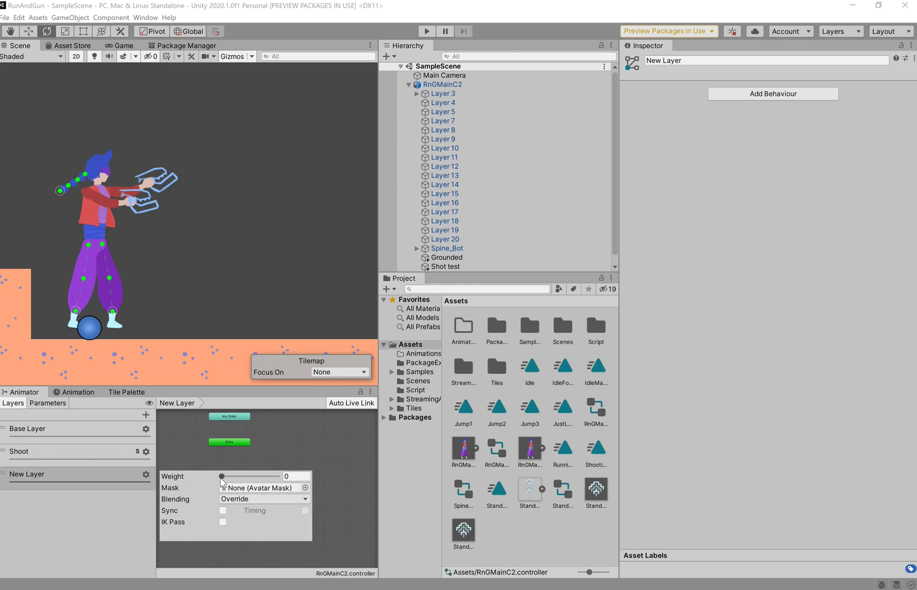
pyautogui.moveTo(222, 476); pyautogui.dragTo(328, 481)
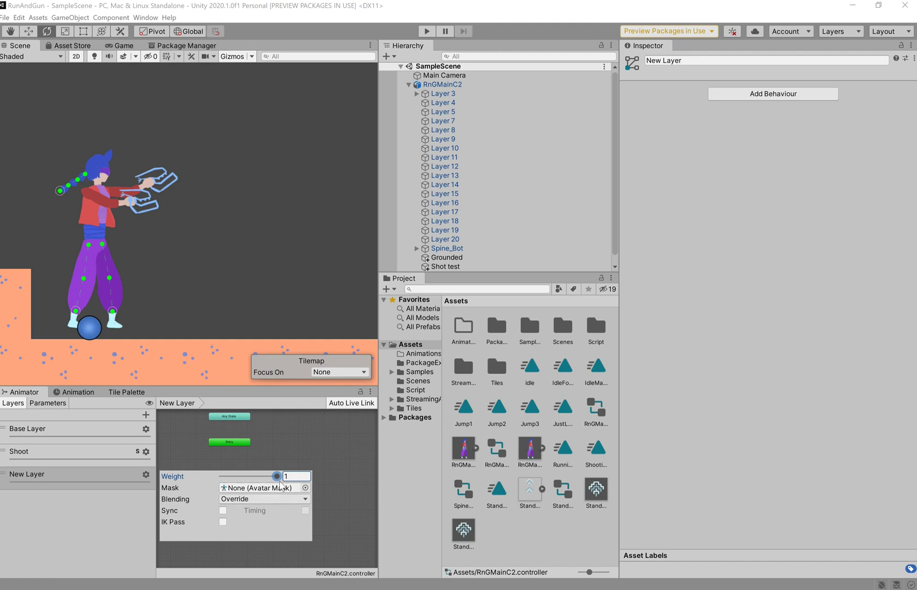
pyautogui.click(259, 500)
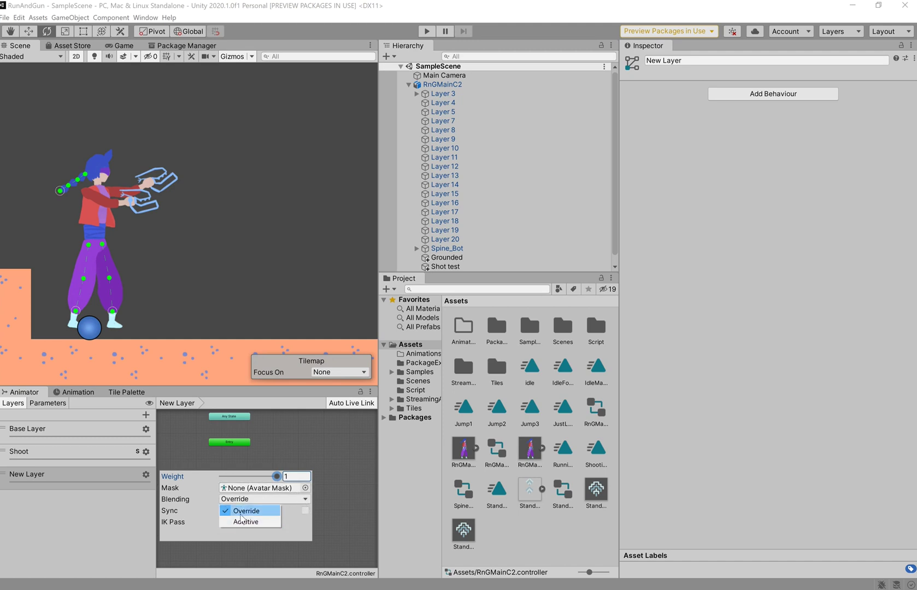
pyautogui.click(197, 511)
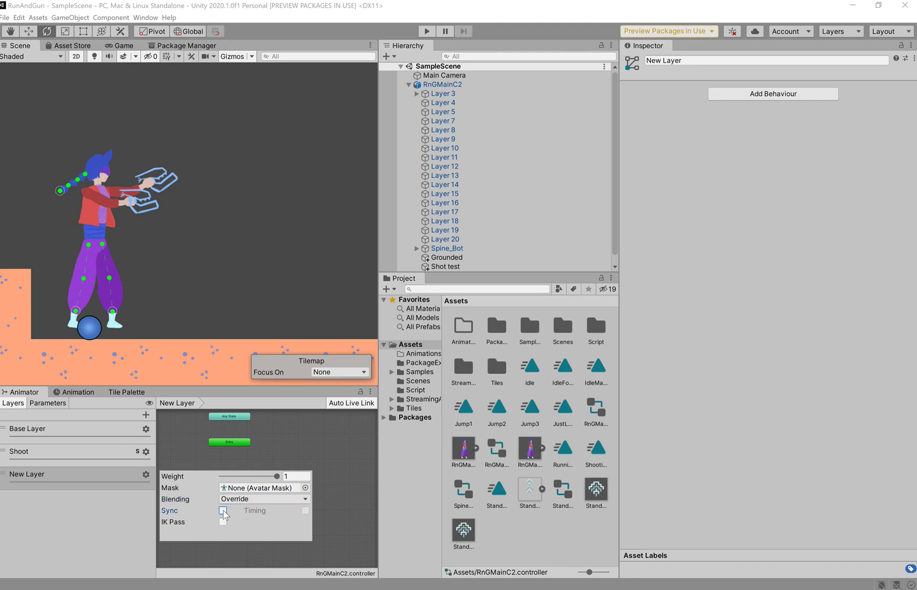
pyautogui.click(223, 510)
pyautogui.click(284, 447)
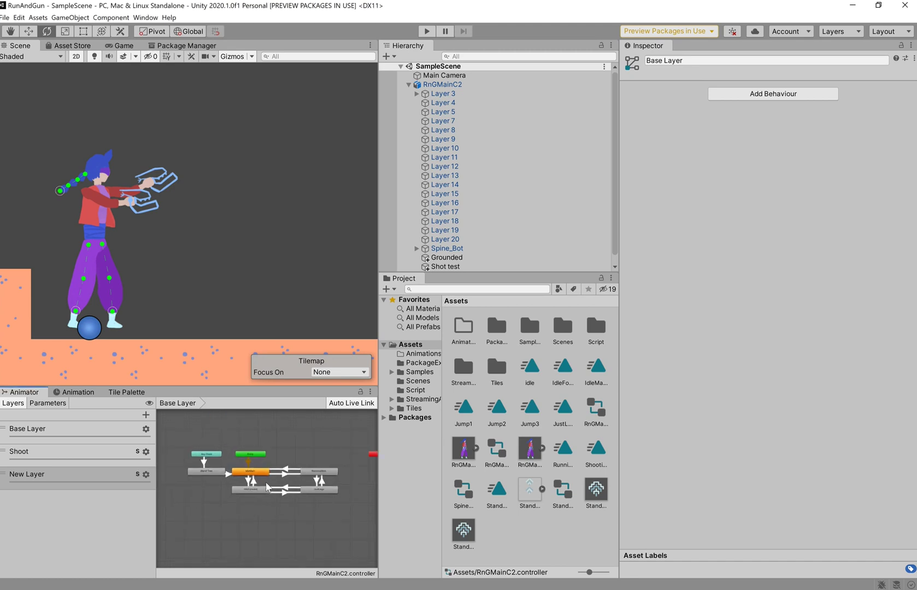
pyautogui.scroll(2, 265, 482)
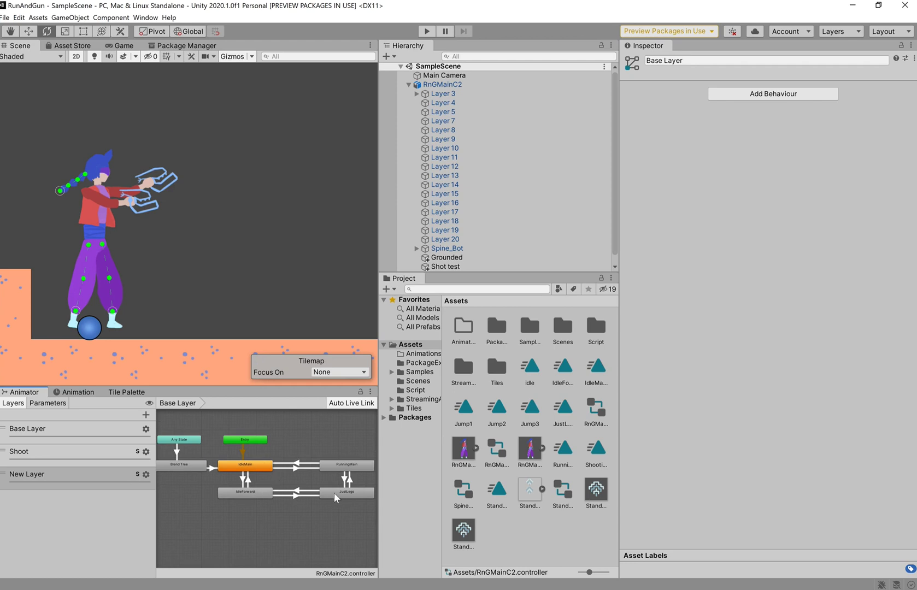
pyautogui.click(357, 494)
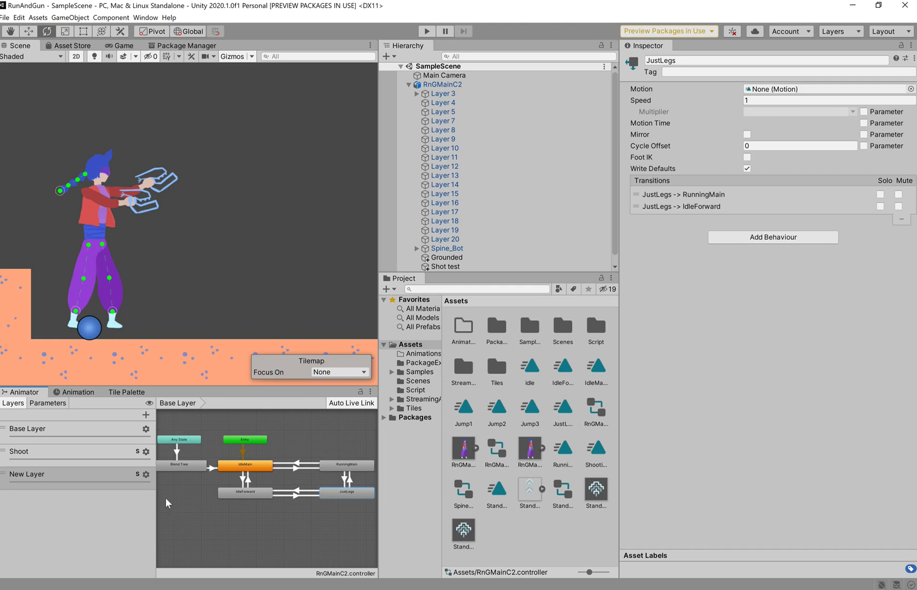
# Delete the extra New Layer from the Animator
pyautogui.rightClick(104, 475)
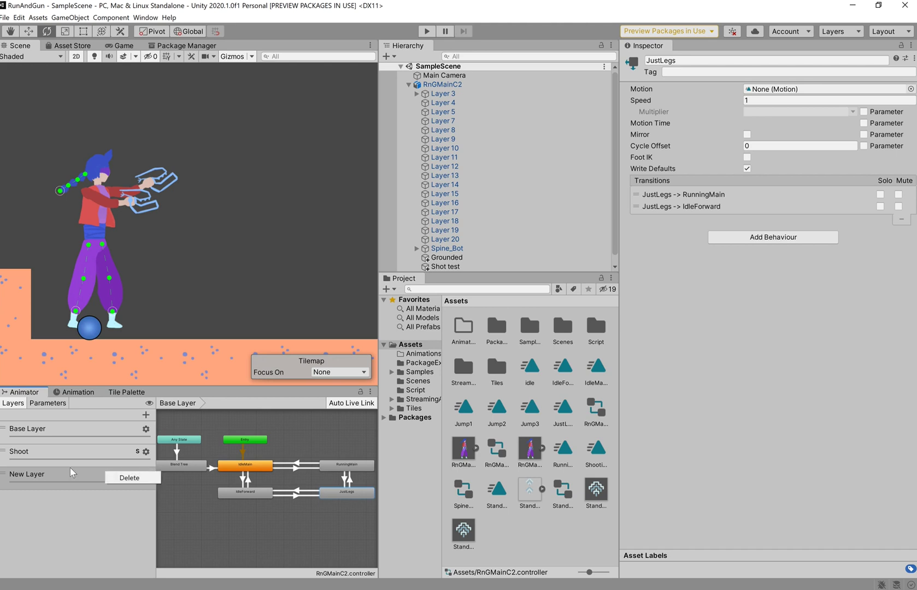
pyautogui.click(76, 474)
pyautogui.rightClick(94, 480)
pyautogui.click(113, 485)
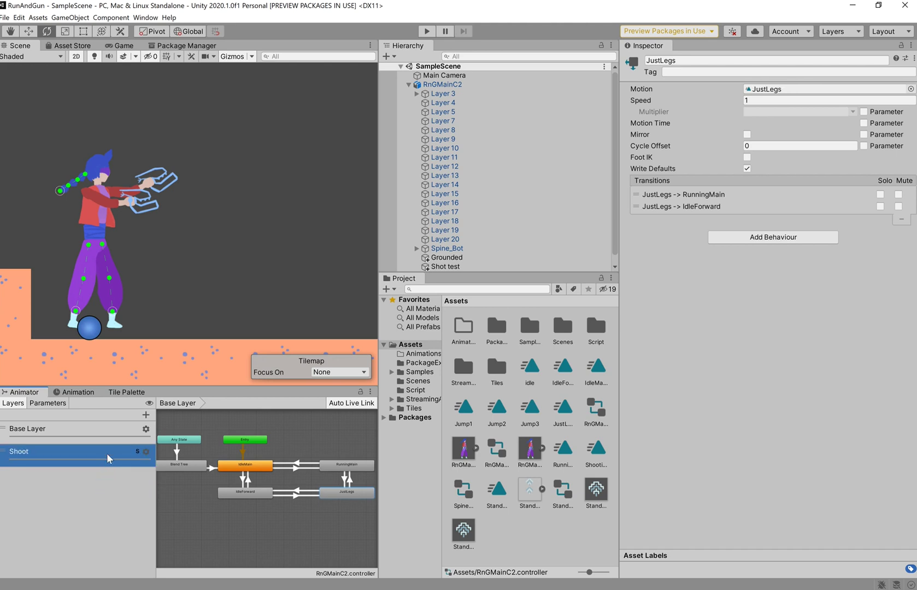
# Set the JustLegs state's Motion to IdleForward and run the game
pyautogui.click(341, 497)
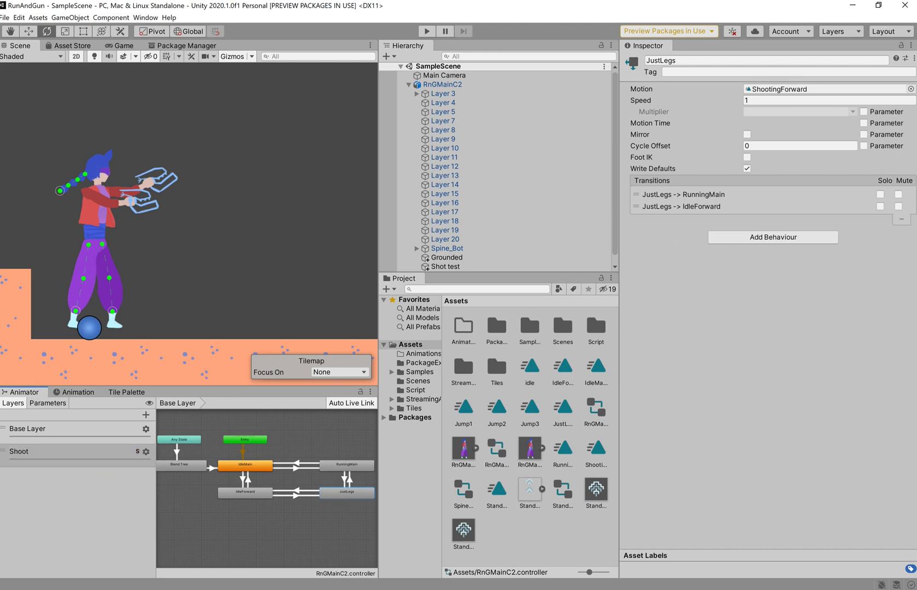
pyautogui.click(911, 89)
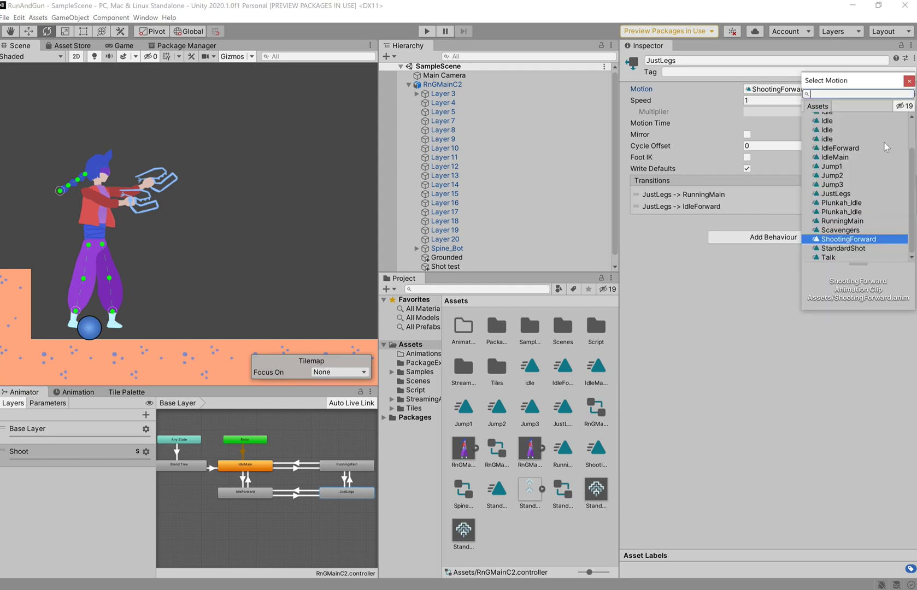
pyautogui.click(847, 150)
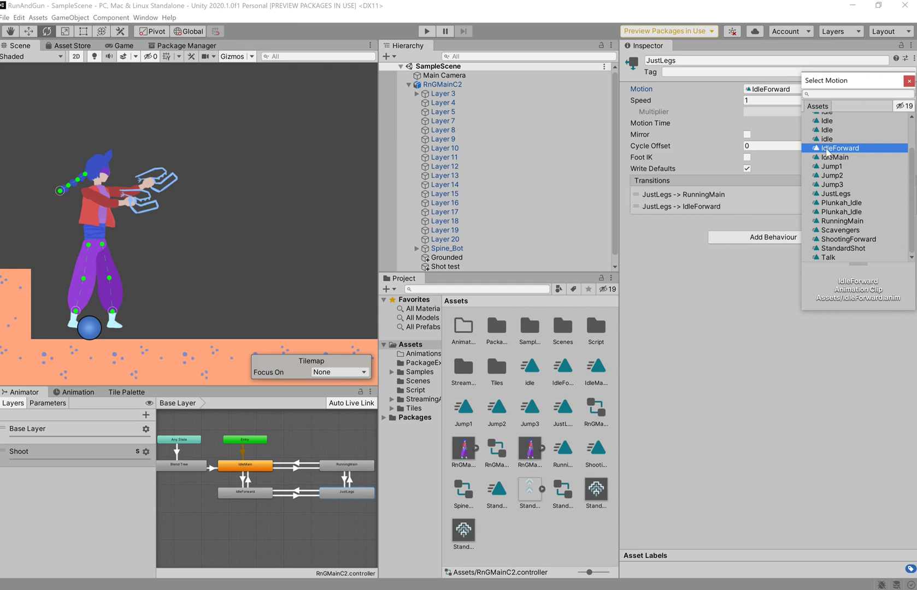
pyautogui.doubleClick(827, 152)
pyautogui.click(427, 31)
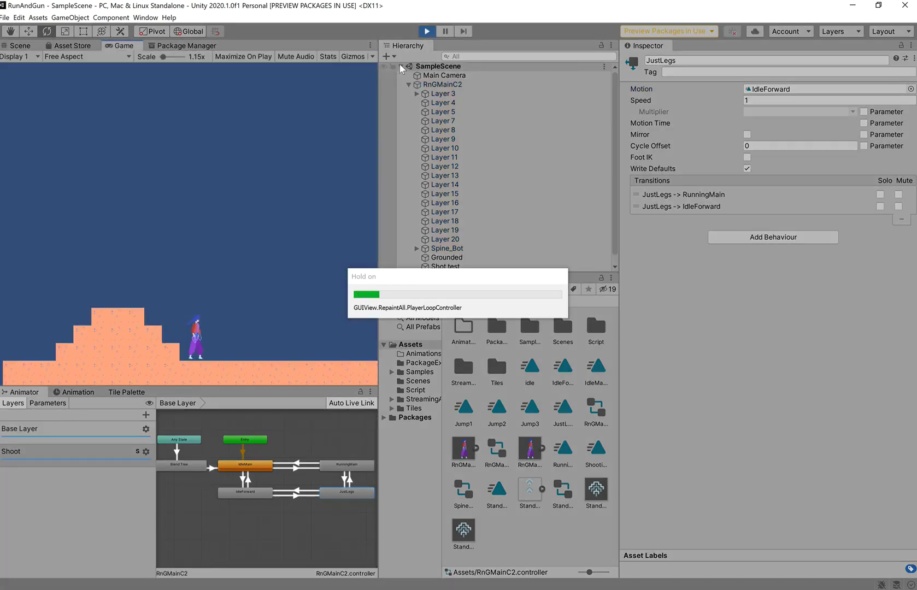
# Play-test the character running right and left while firing shots with Ctrl, then stop the game
pyautogui.press('Right')
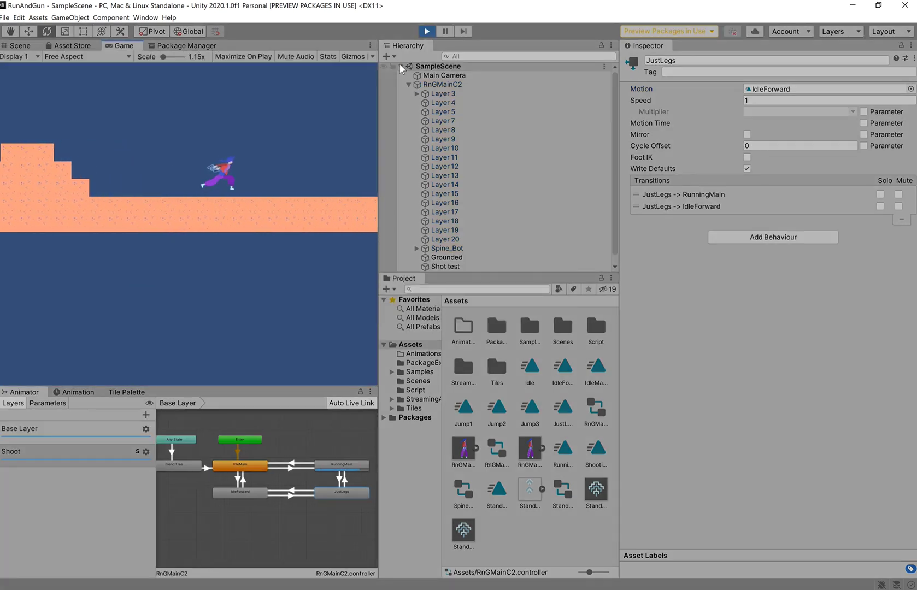
pyautogui.press('Left')
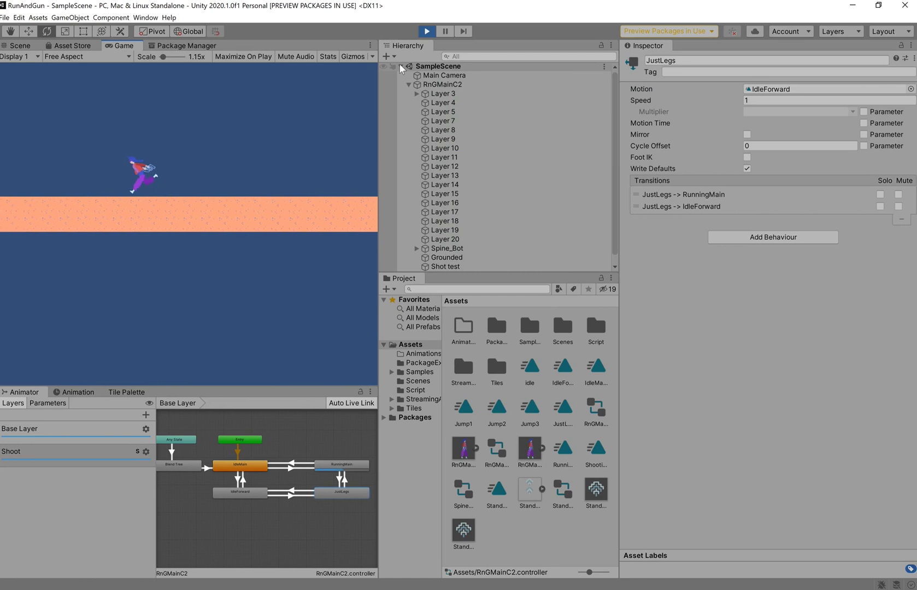
pyautogui.press('Right')
pyautogui.press('ctrl')
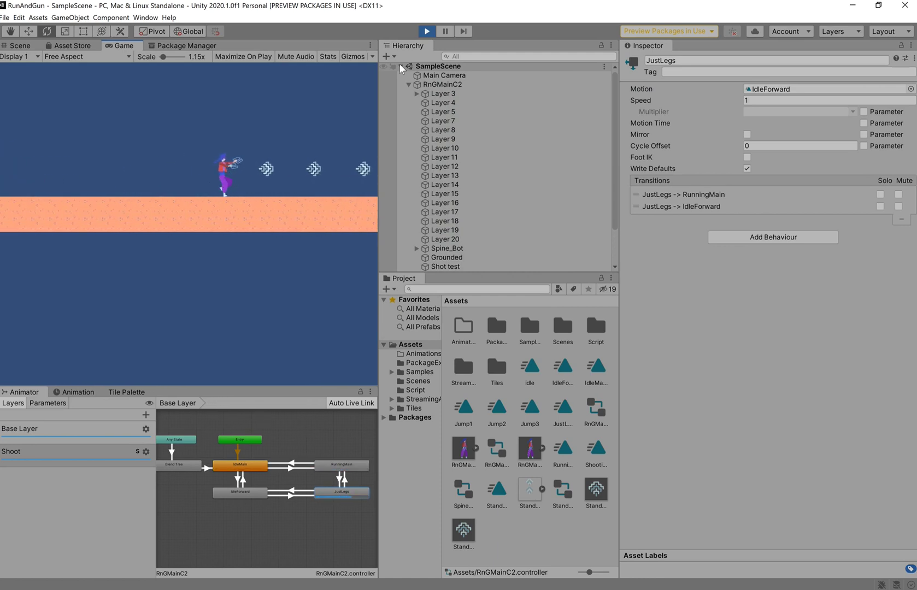
pyautogui.click(429, 32)
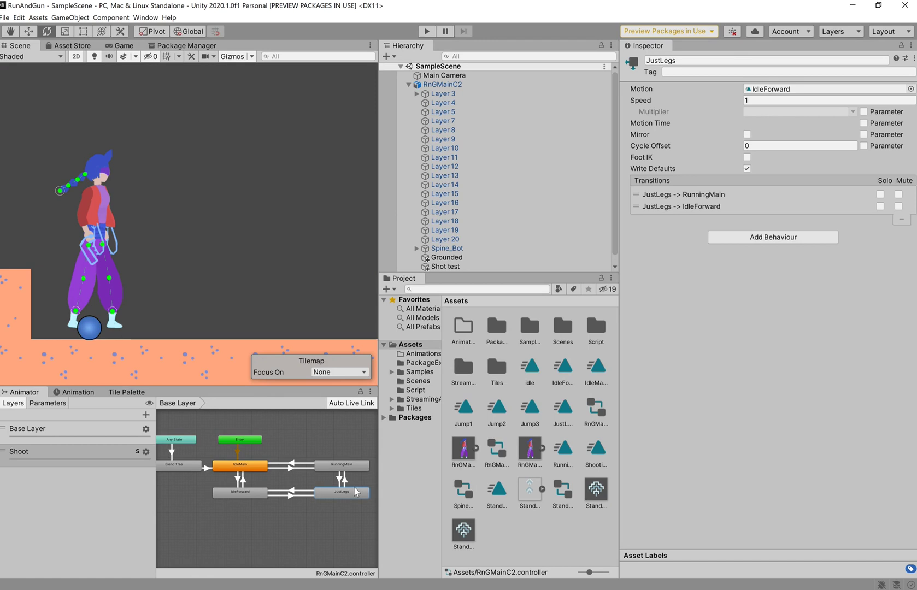
# Set the JustLegs state's Motion to the ShootingForward clip instead of IdleForward
pyautogui.click(333, 478)
pyautogui.click(346, 492)
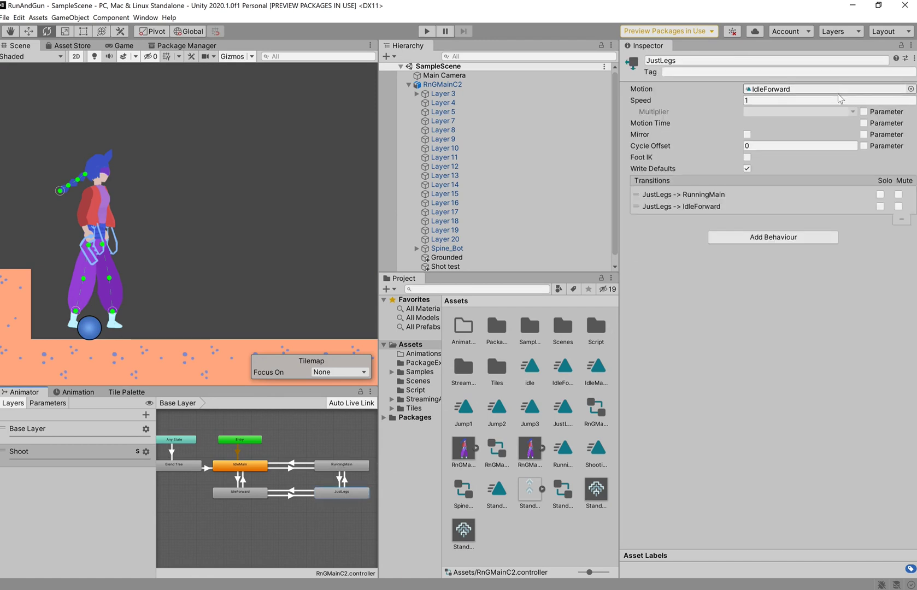
pyautogui.click(910, 88)
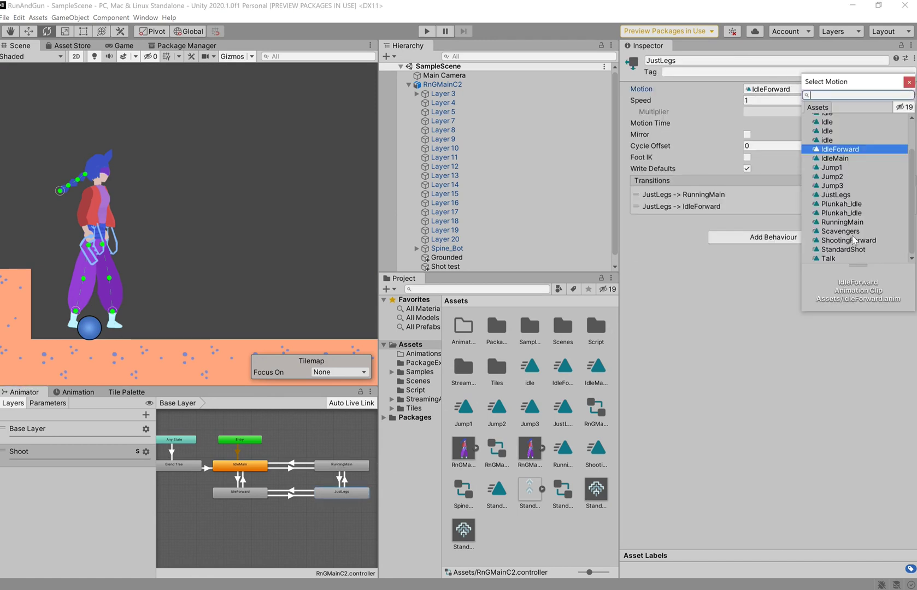
pyautogui.doubleClick(869, 241)
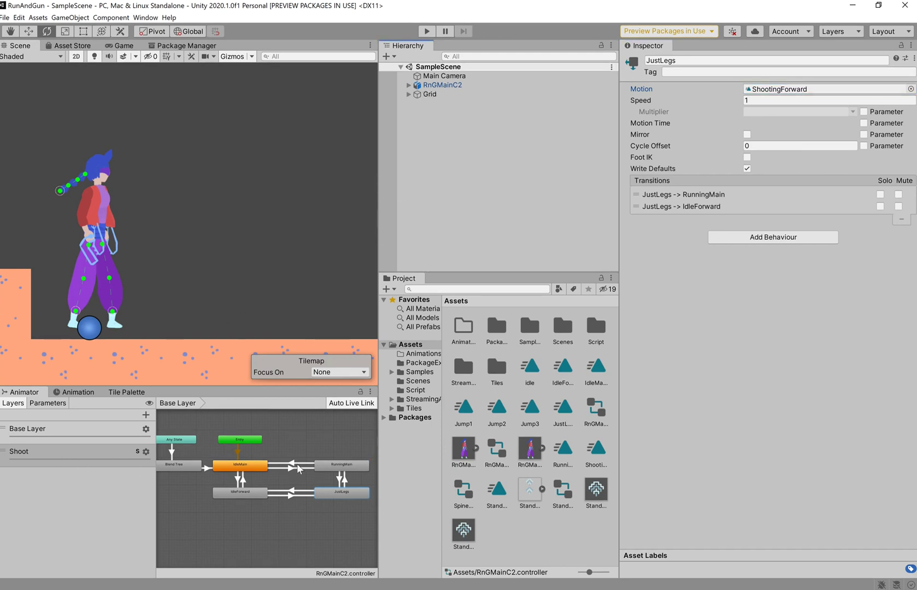
# In the Script folder, view the PlayerShots code that sets the ShootForward animator bool
pyautogui.click(407, 391)
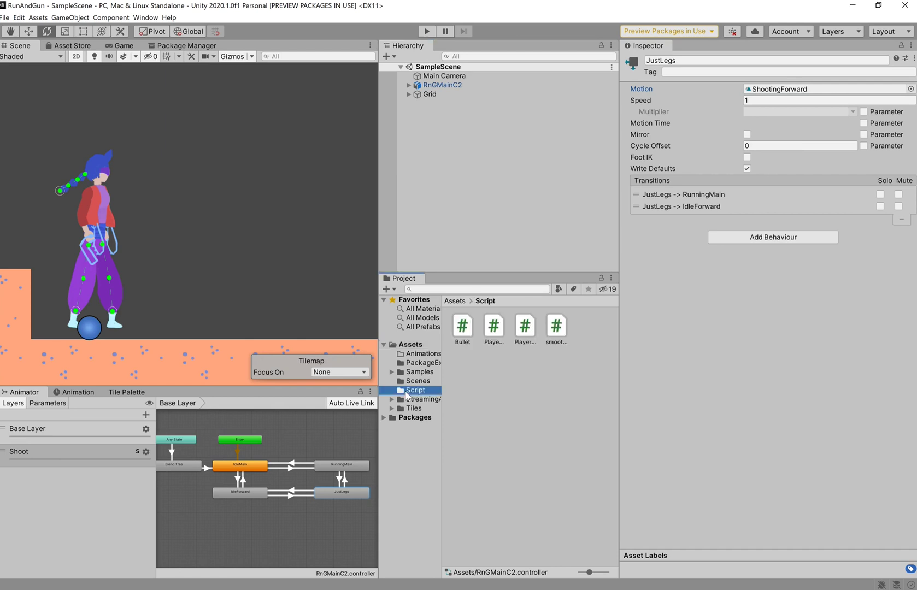
pyautogui.click(466, 331)
pyautogui.click(525, 331)
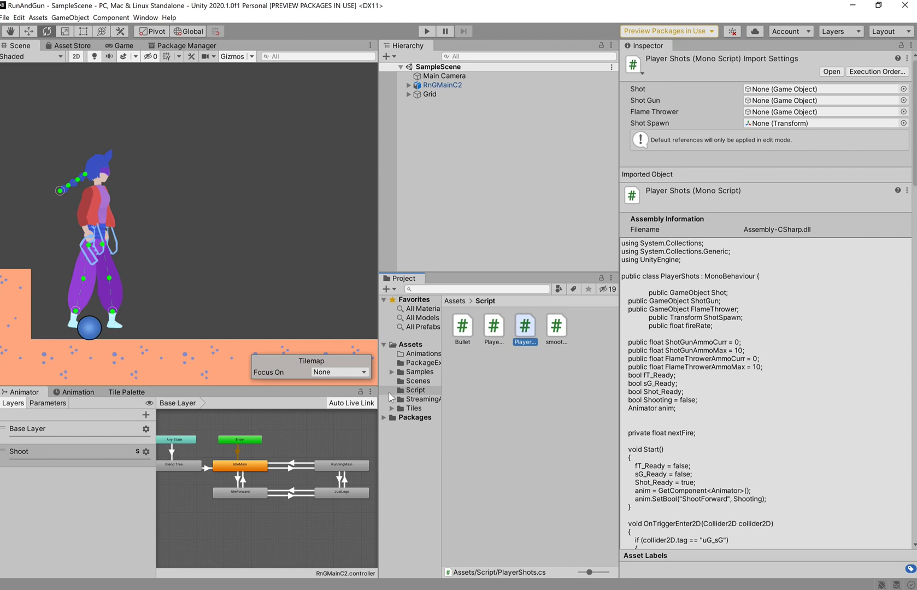
# Select RnGMainC2 and scroll its Inspector to the Player Shots component
pyautogui.click(430, 94)
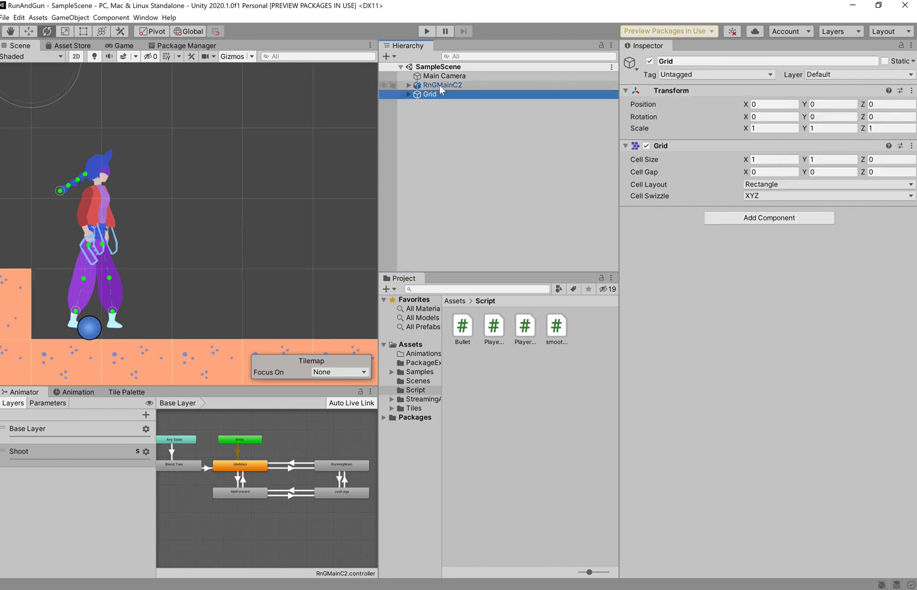
pyautogui.click(442, 85)
pyautogui.scroll(-6, 802, 308)
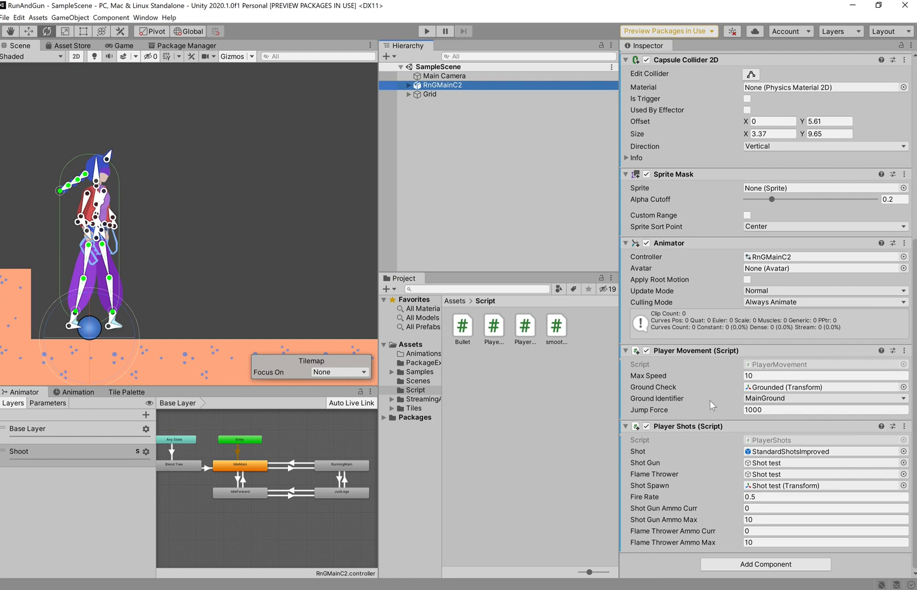
# Locate the Shot prefab StandardShotsImproved and review its animator, trigger collider, kinematic rigidbody and speed-15 Bullet script
pyautogui.click(795, 452)
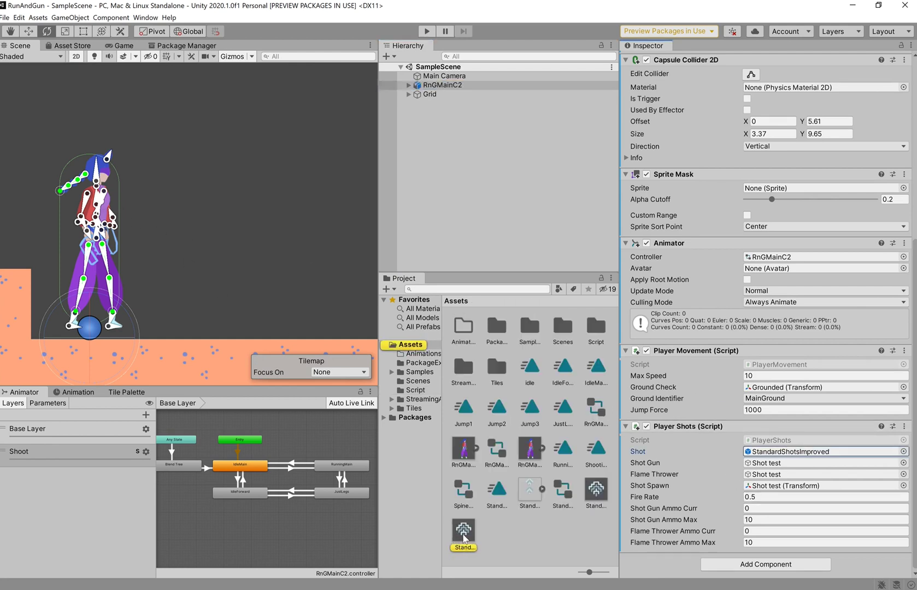
pyautogui.click(471, 532)
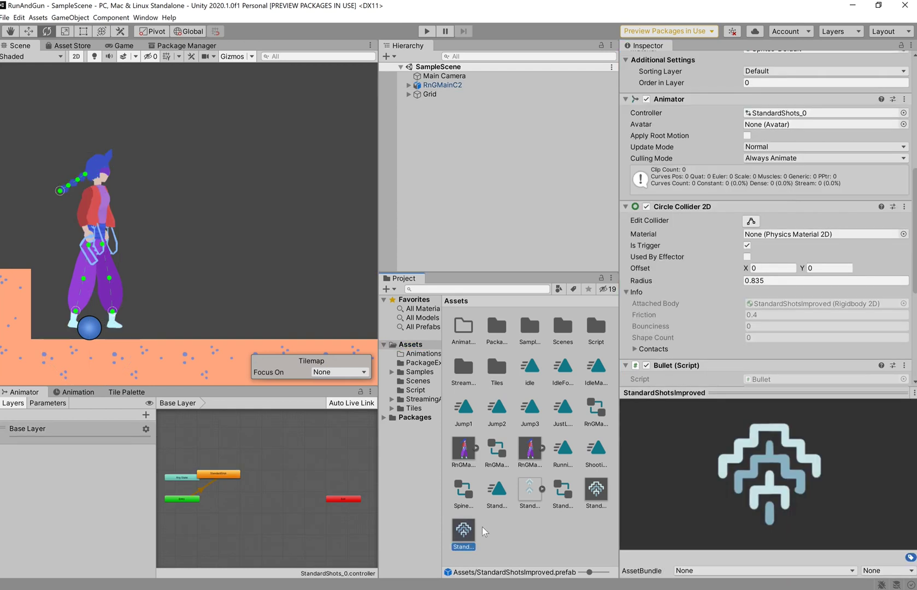
pyautogui.scroll(-5, 794, 191)
pyautogui.scroll(10, 777, 207)
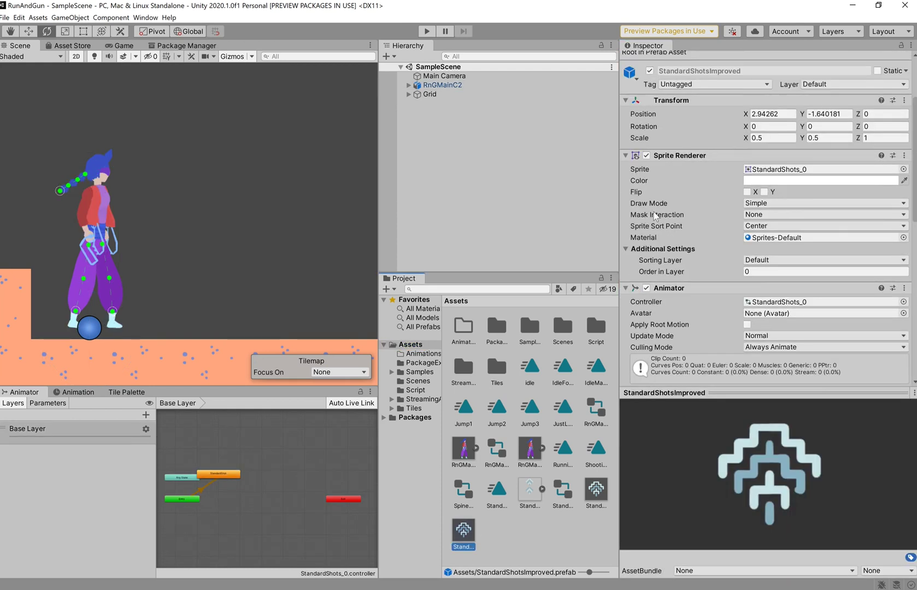
pyautogui.scroll(-5, 746, 222)
pyautogui.scroll(-4, 724, 216)
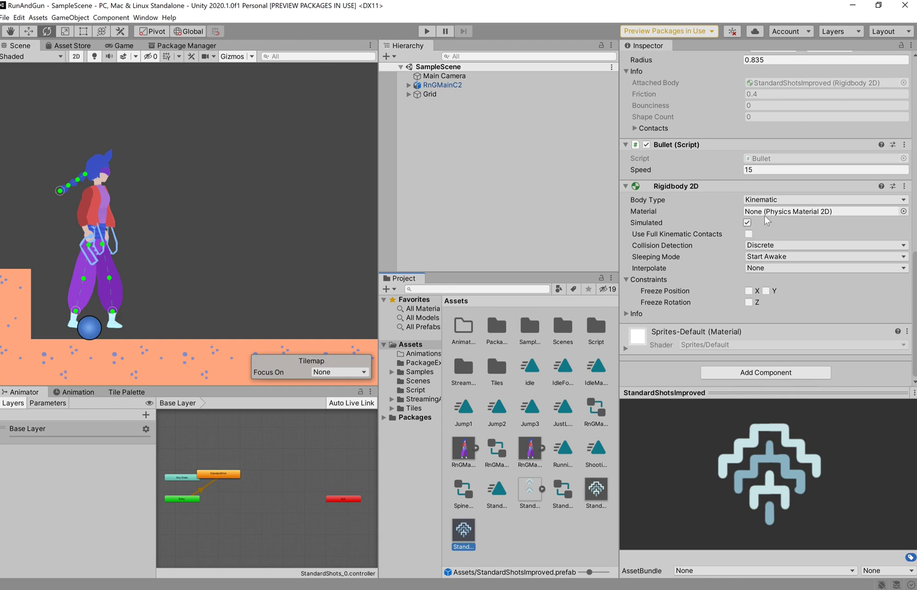
pyautogui.scroll(5, 716, 216)
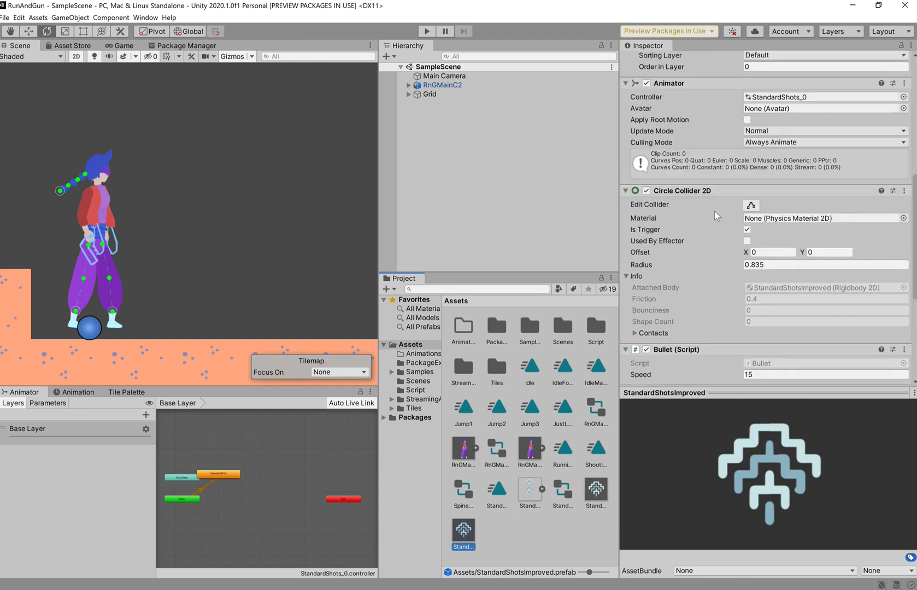
pyautogui.click(461, 86)
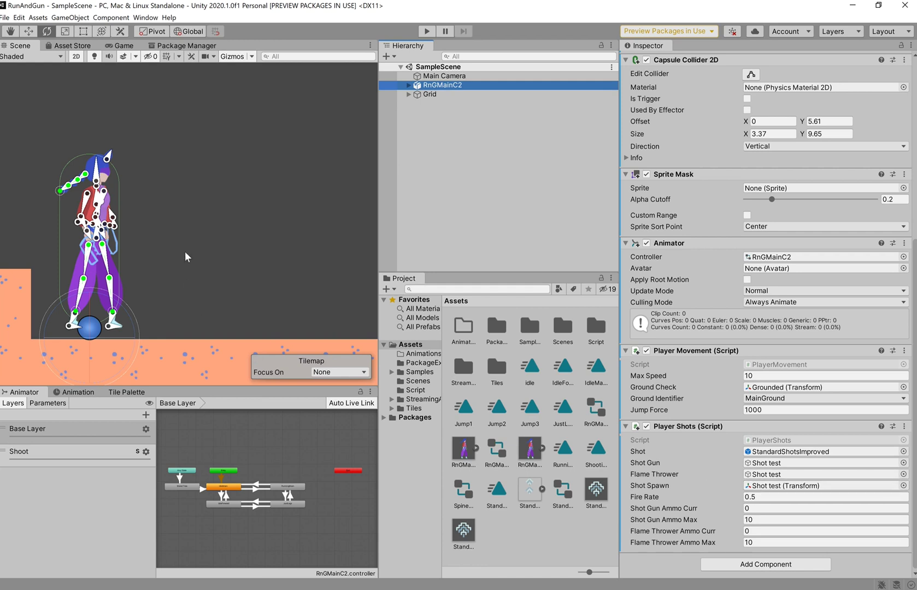
pyautogui.click(409, 85)
pyautogui.scroll(-1, 439, 253)
pyautogui.click(454, 259)
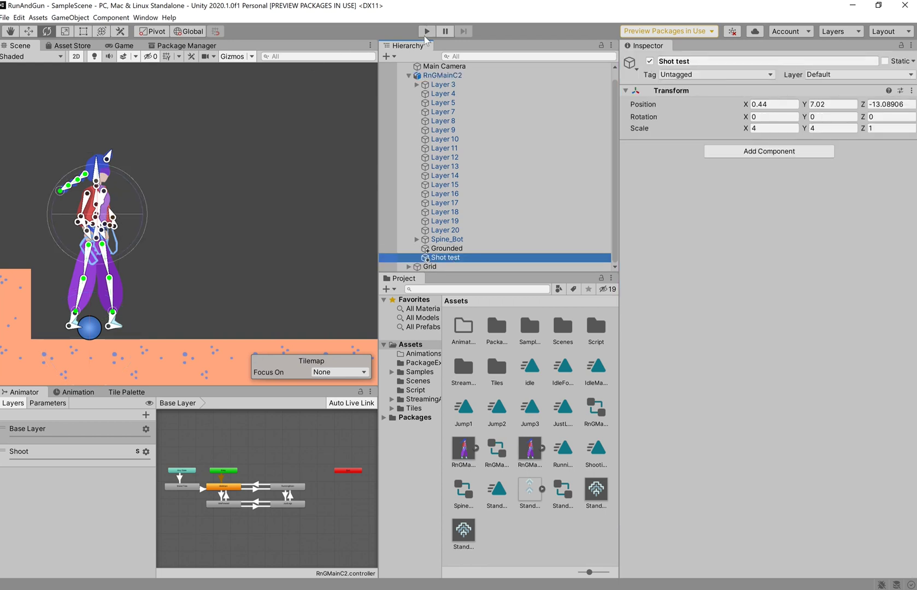
pyautogui.press('Left')
pyautogui.press('Left')
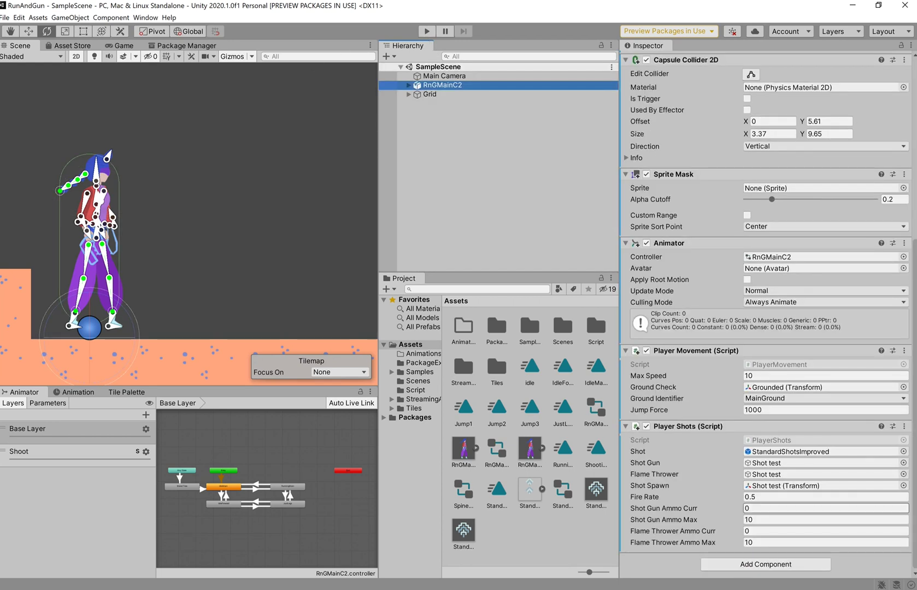
pyautogui.press('Return')
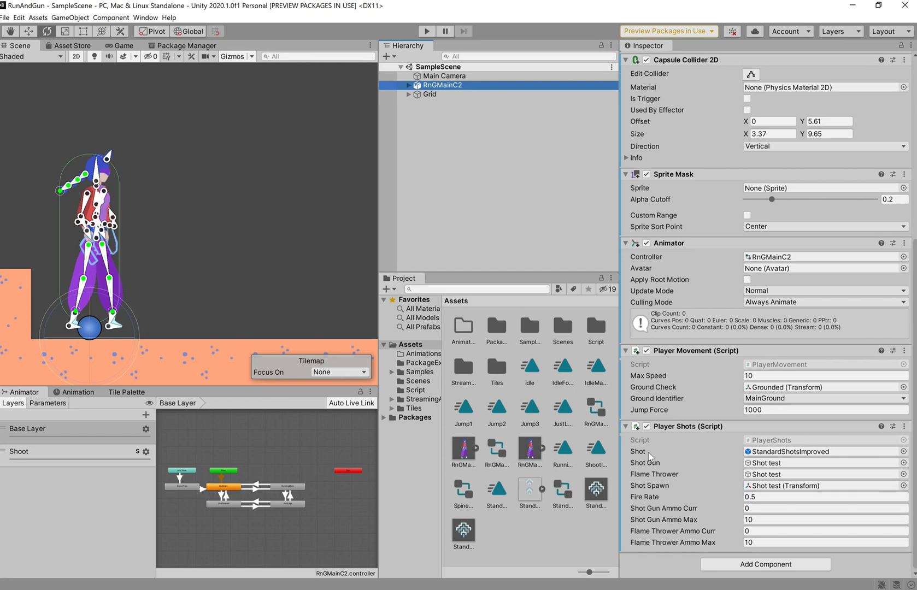
pyautogui.scroll(3, 328, 449)
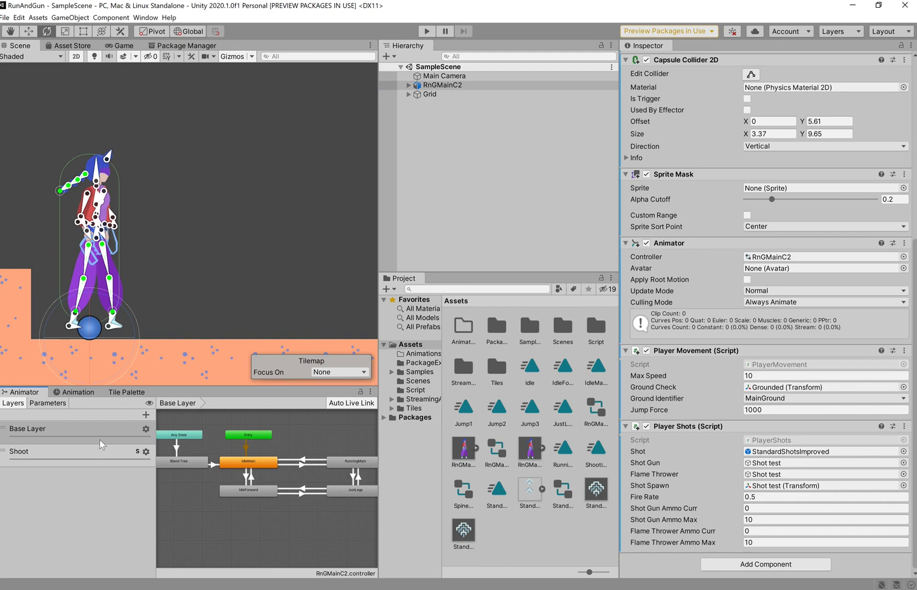
# Inspect IdleMain, RunningMain, Blend Tree, then IdleForward with its transitions to IdleMain and JustLegs
pyautogui.click(252, 464)
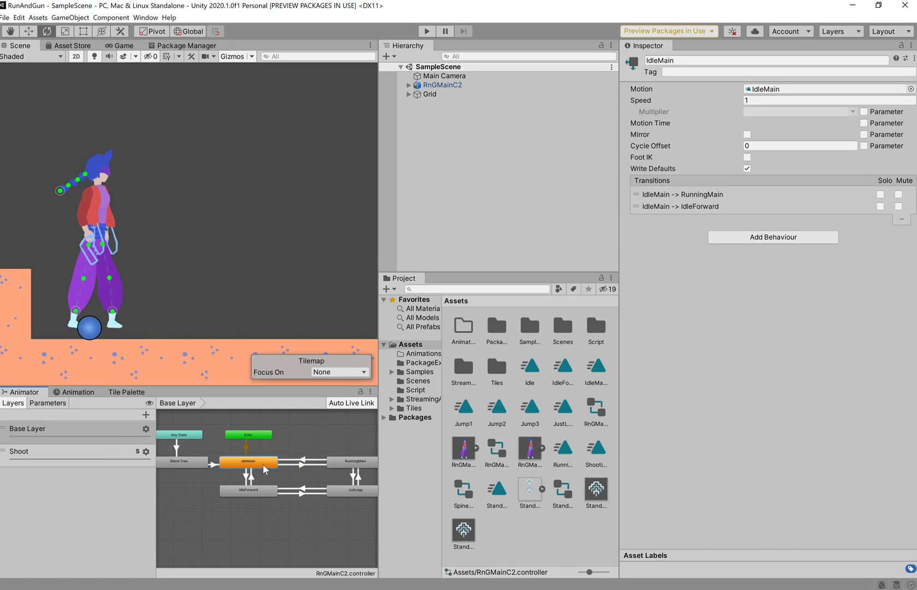
pyautogui.click(356, 463)
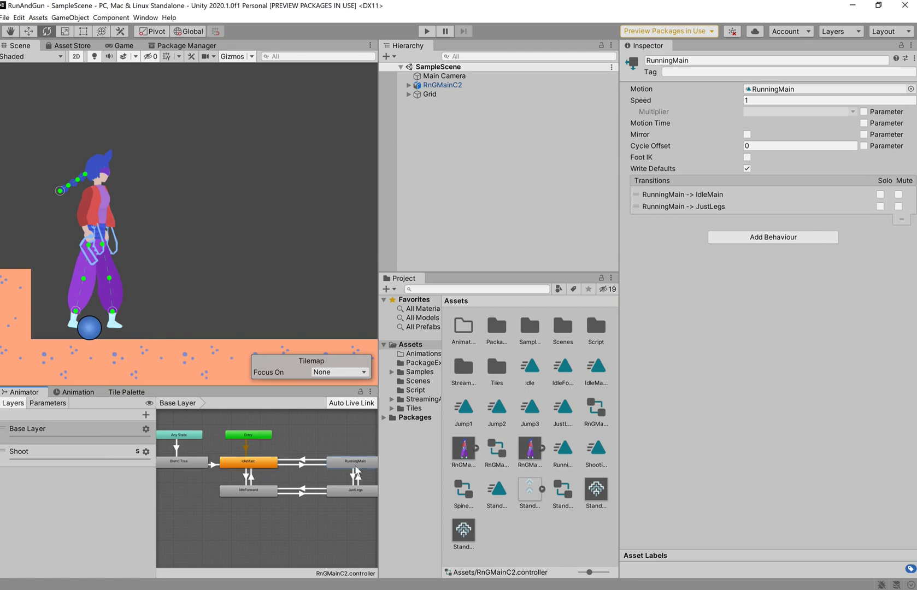
pyautogui.click(181, 464)
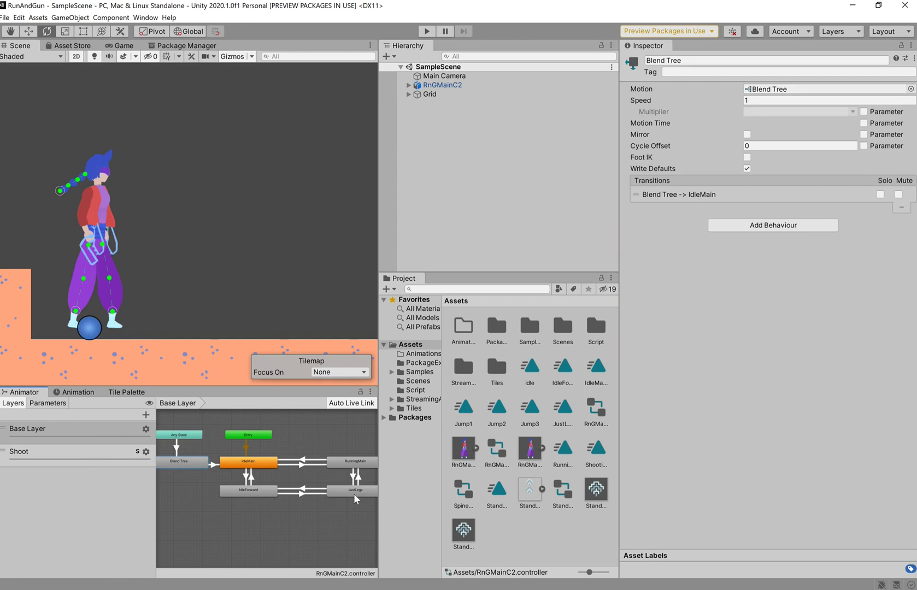
pyautogui.click(263, 494)
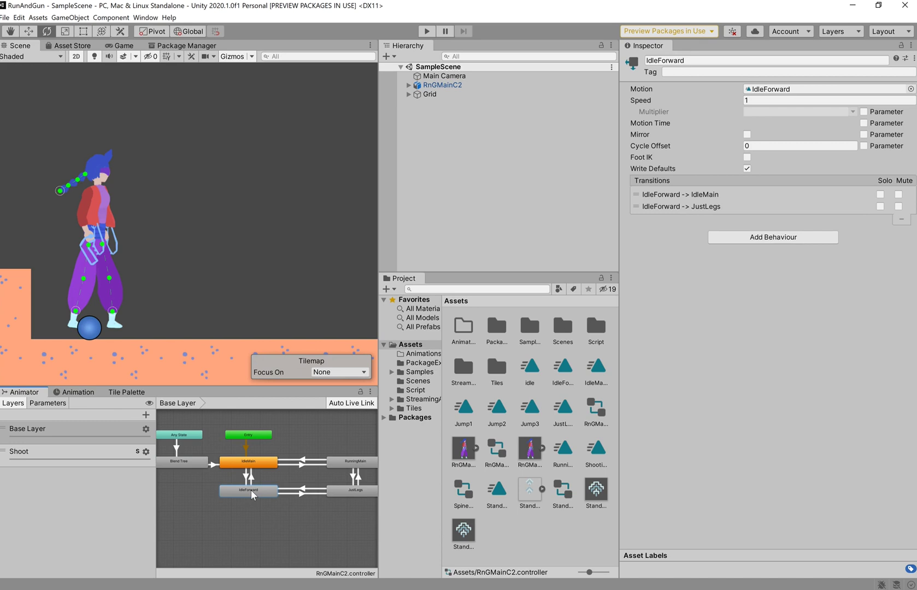
# Show the Animator parameters Speed, VSpeed, Ground and ShootForward, and nudge the IdleForward node
pyautogui.click(56, 405)
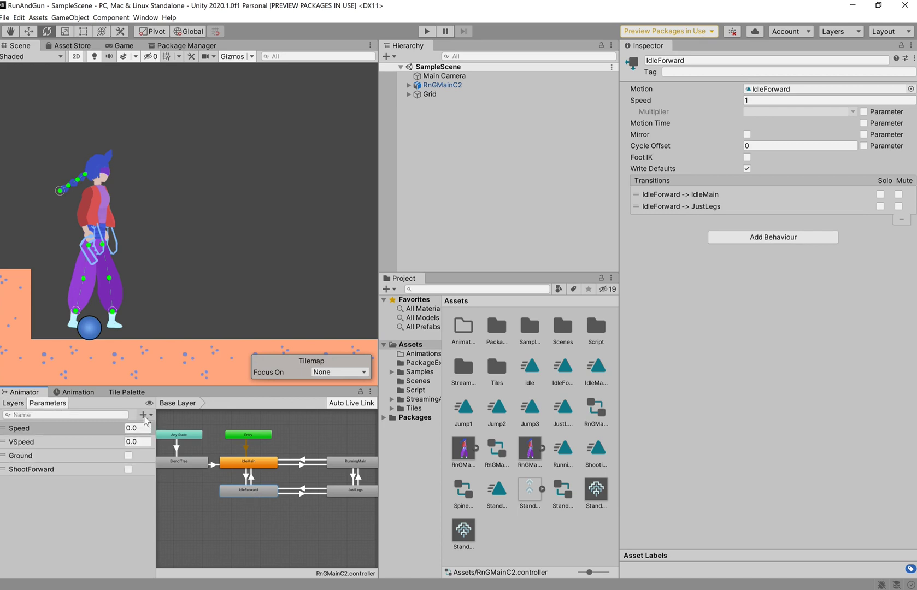
pyautogui.click(144, 415)
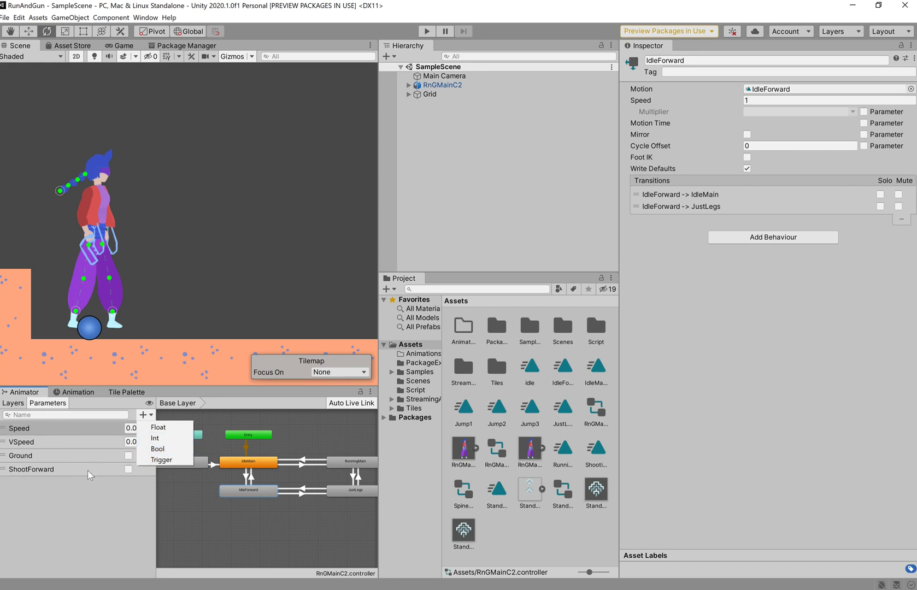
pyautogui.click(183, 500)
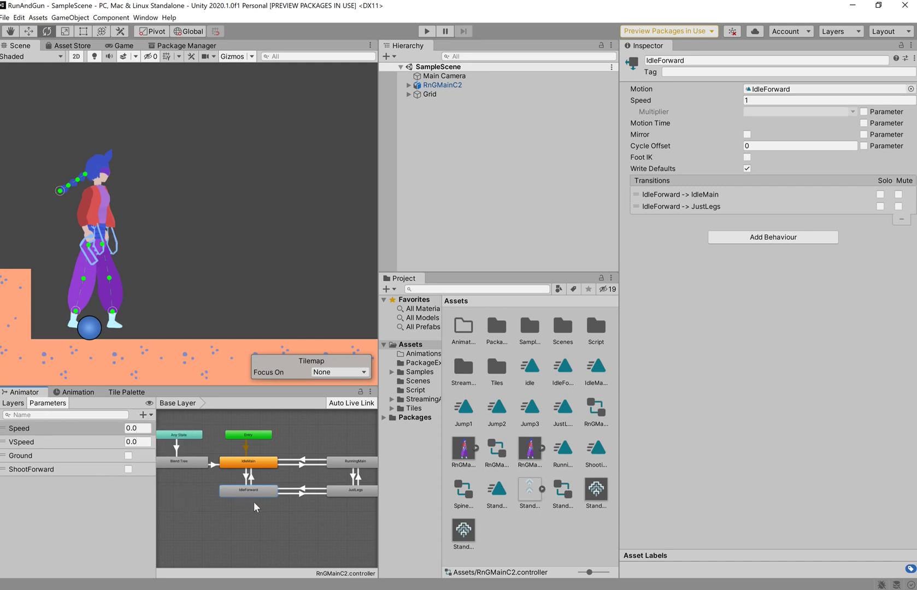
pyautogui.moveTo(251, 491)
pyautogui.mouseDown()
pyautogui.moveTo(241, 489)
pyautogui.moveTo(257, 493)
pyautogui.mouseUp()
# Select the PlayerShots script in the Script folder and open it in Visual Studio
pyautogui.click(417, 390)
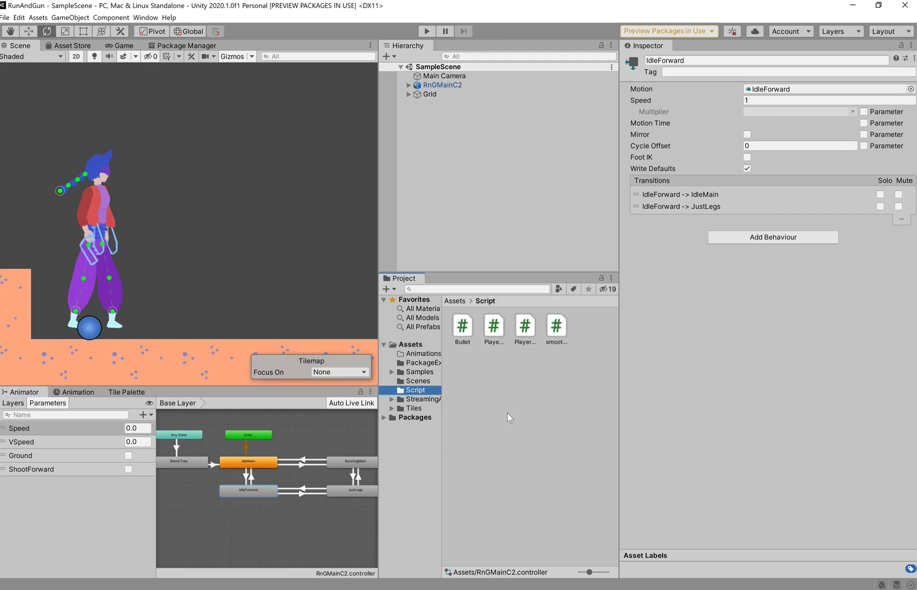
pyautogui.click(526, 328)
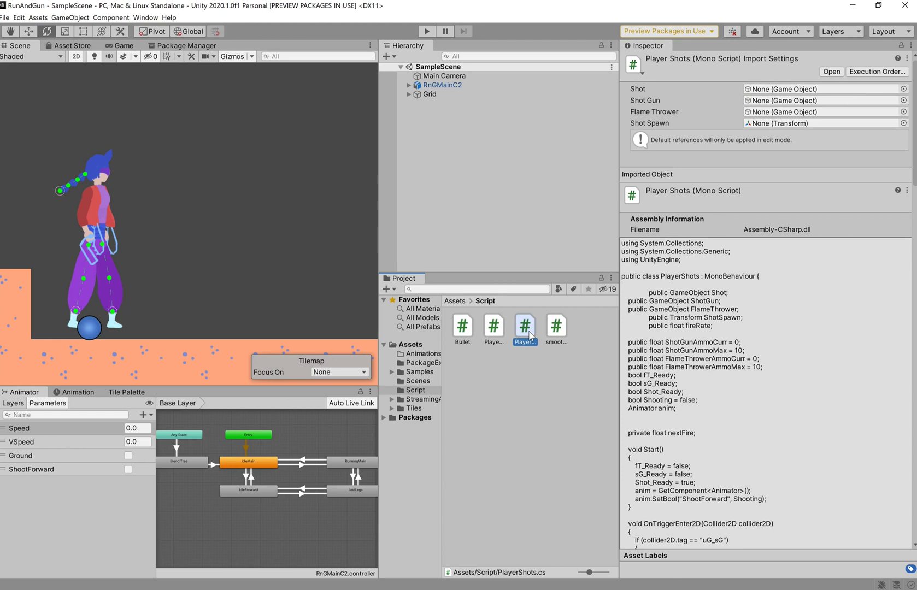
pyautogui.rightClick(531, 335)
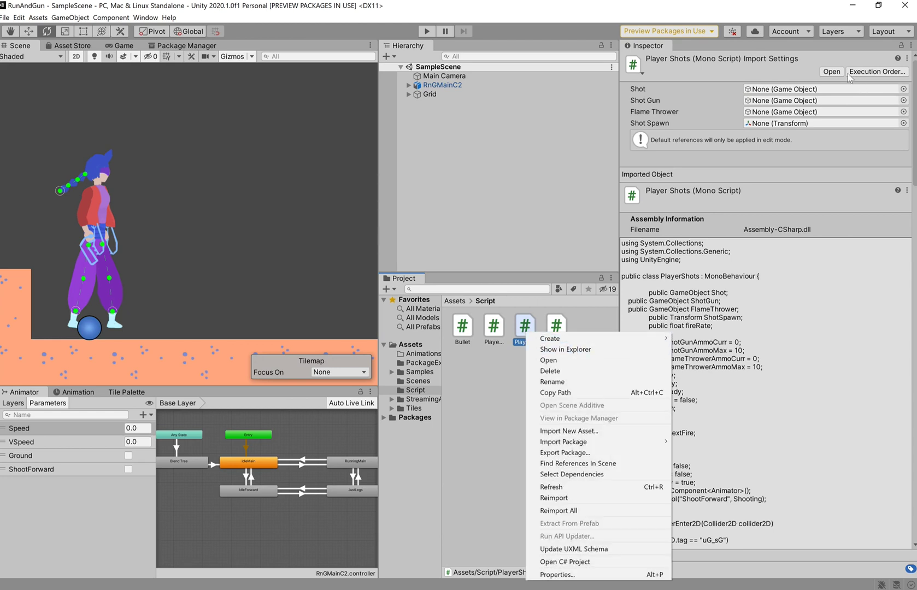
pyautogui.click(828, 72)
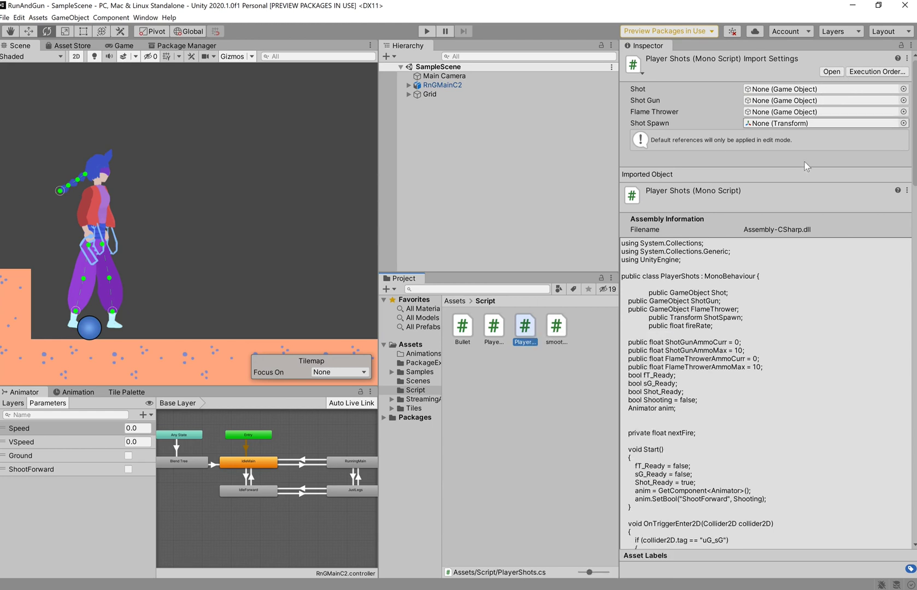
pyautogui.click(832, 72)
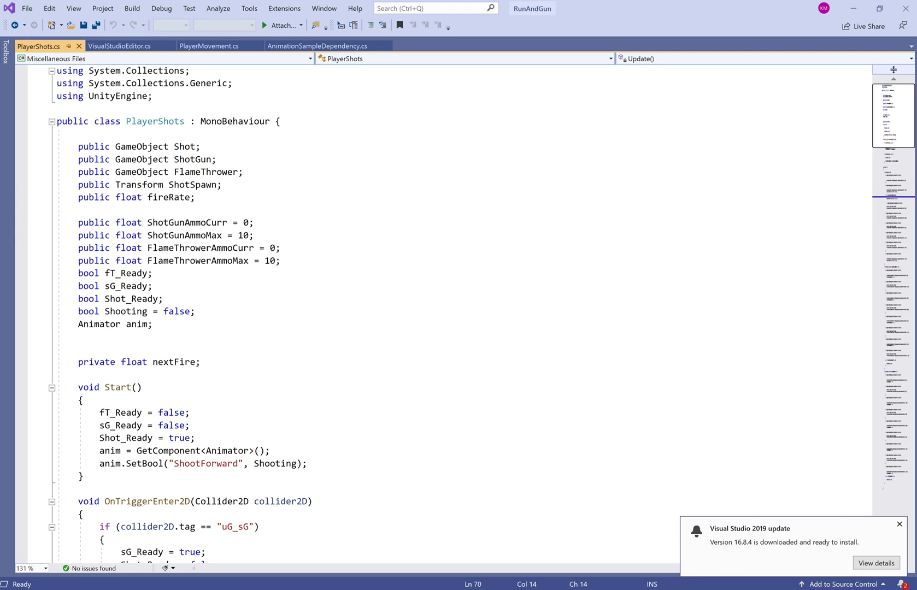
# Read the anim.SetBool ShootForward true/false calls in PlayerShots.cs Update(), then return to Unity
pyautogui.scroll(-3, 437, 314)
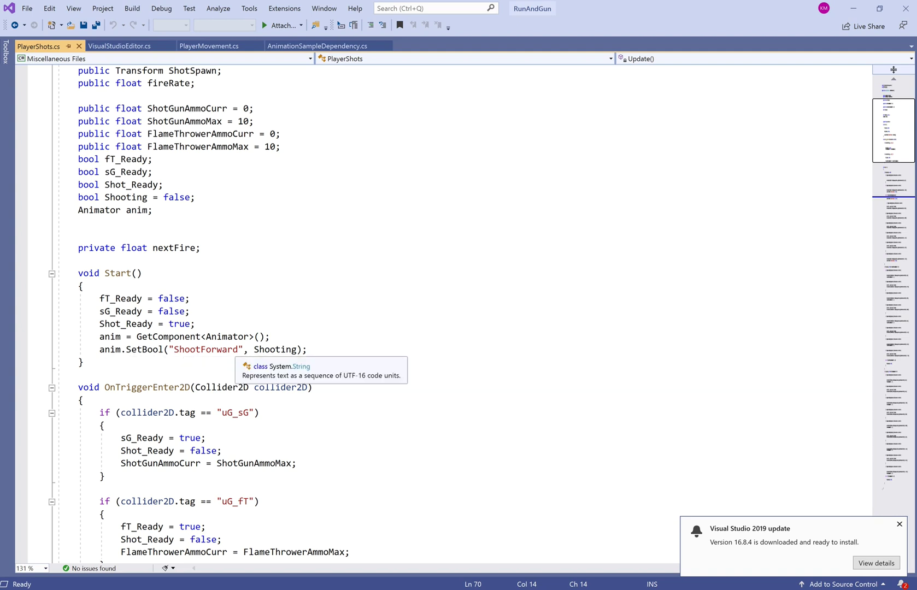
pyautogui.hotkey('alt', 'Tab')
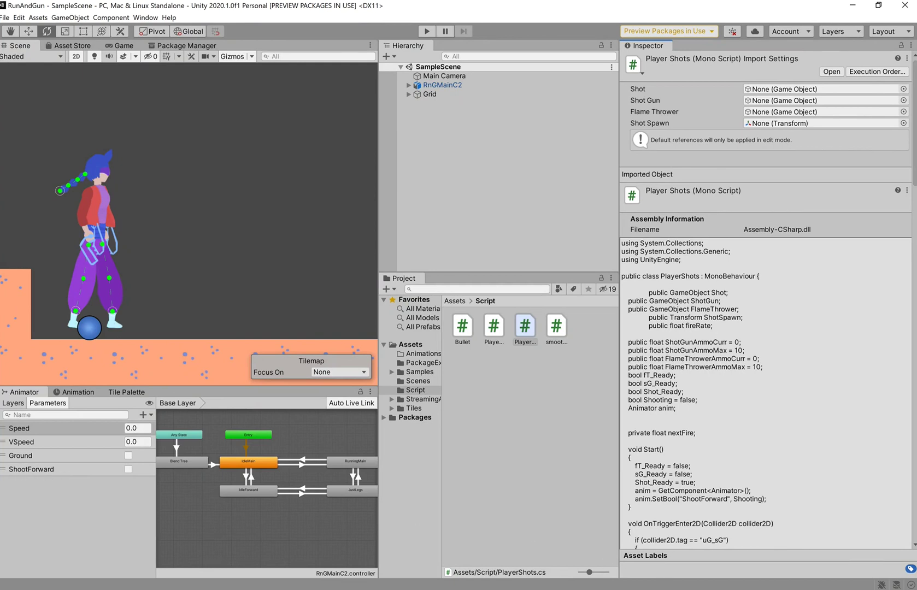
pyautogui.hotkey('alt', 'Tab')
pyautogui.scroll(-9, 438, 312)
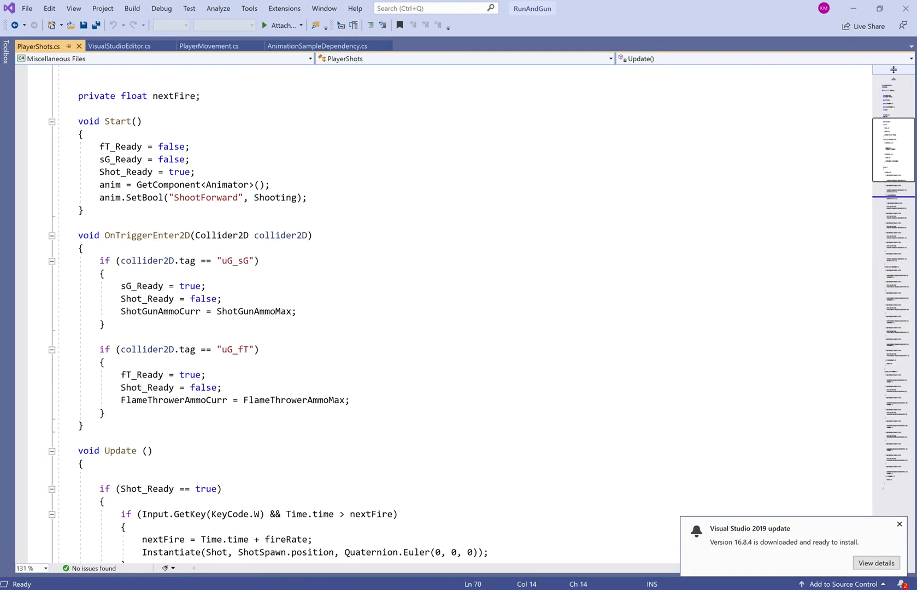
pyautogui.scroll(-4, 437, 312)
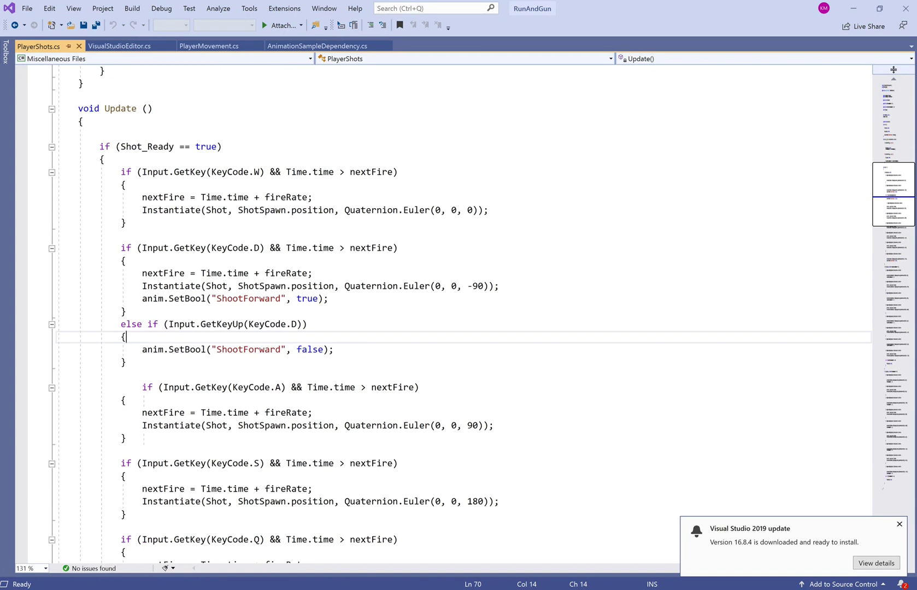
pyautogui.scroll(-2, 437, 312)
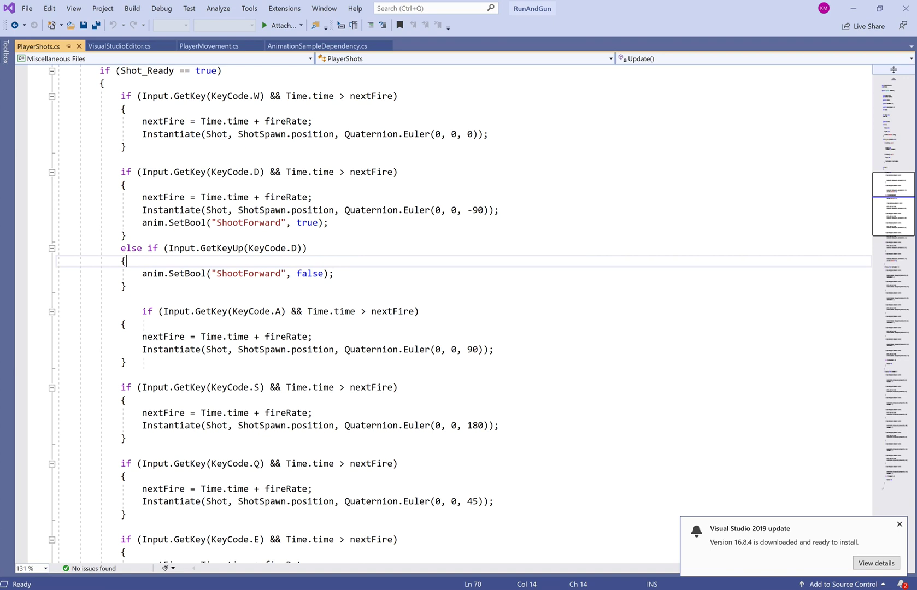
pyautogui.moveTo(310, 274)
pyautogui.scroll(8, 310, 273)
pyautogui.scroll(-6, 443, 311)
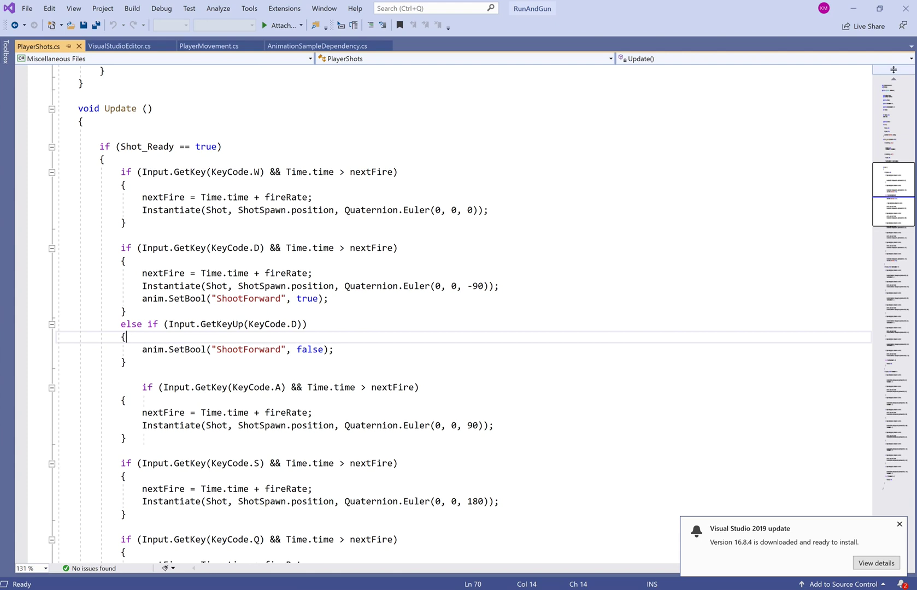
pyautogui.scroll(-8, 443, 311)
pyautogui.scroll(11, 443, 312)
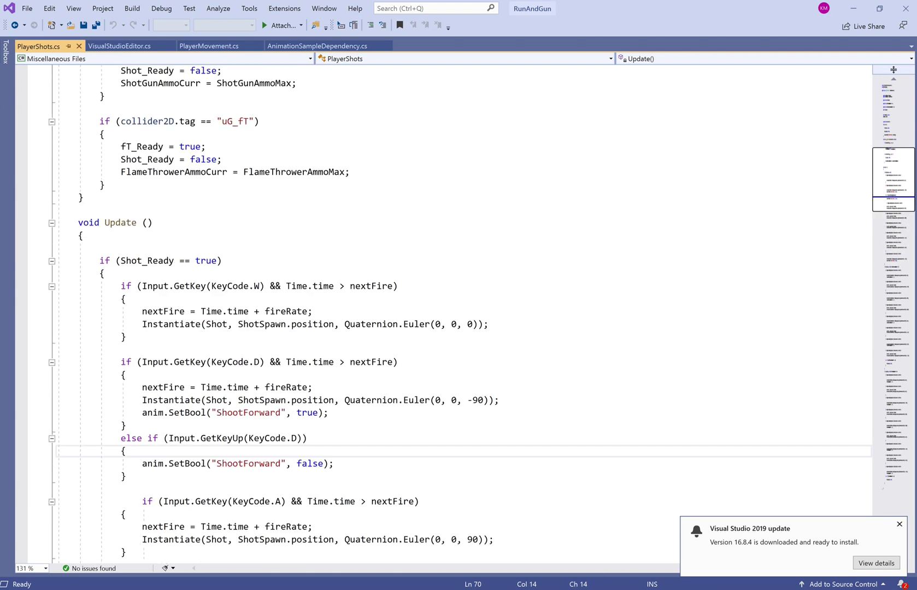
pyautogui.hotkey('alt', 'Tab')
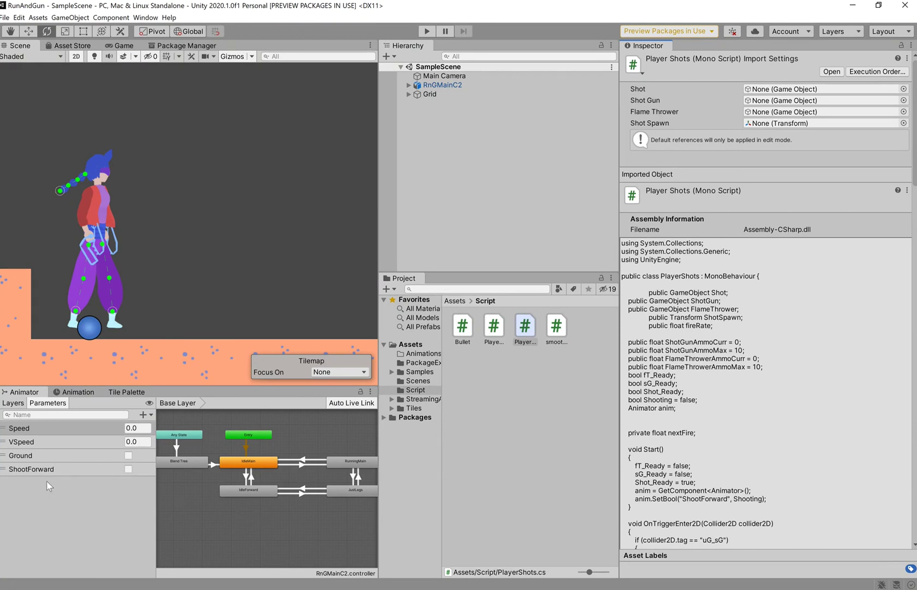
# Select IdleMain, IdleForward and the IdleMain-to-IdleForward transition in the Base Layer graph
pyautogui.scroll(3, 303, 515)
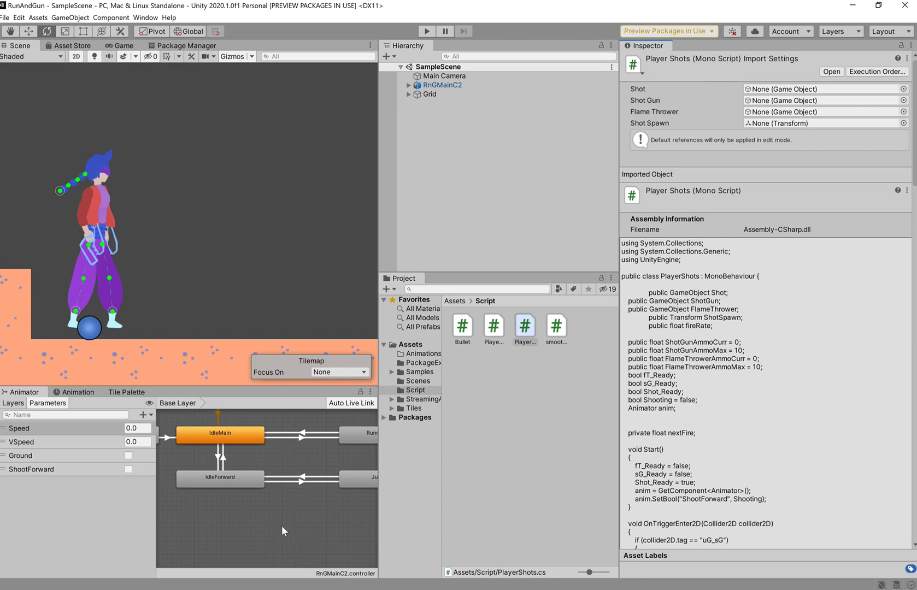
pyautogui.click(261, 506)
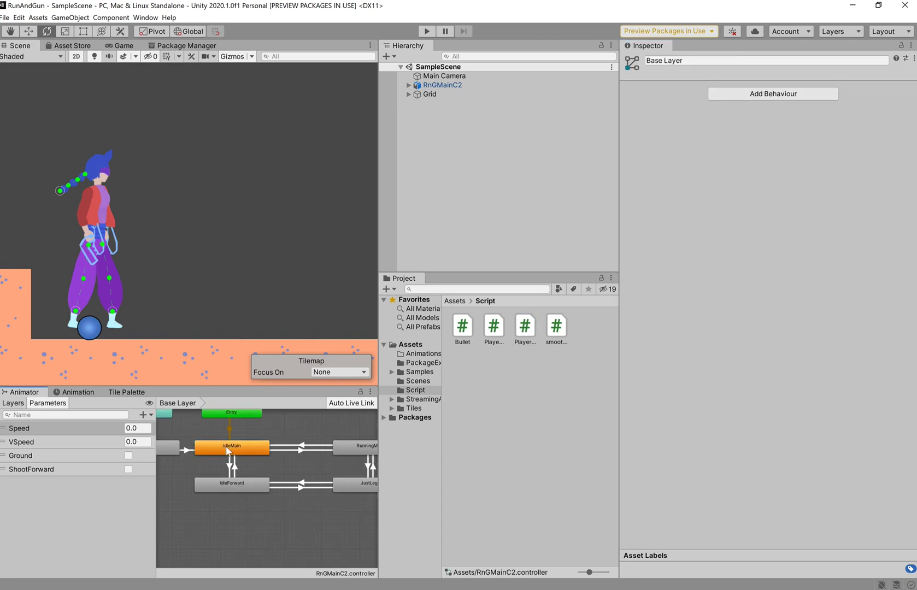
pyautogui.click(238, 486)
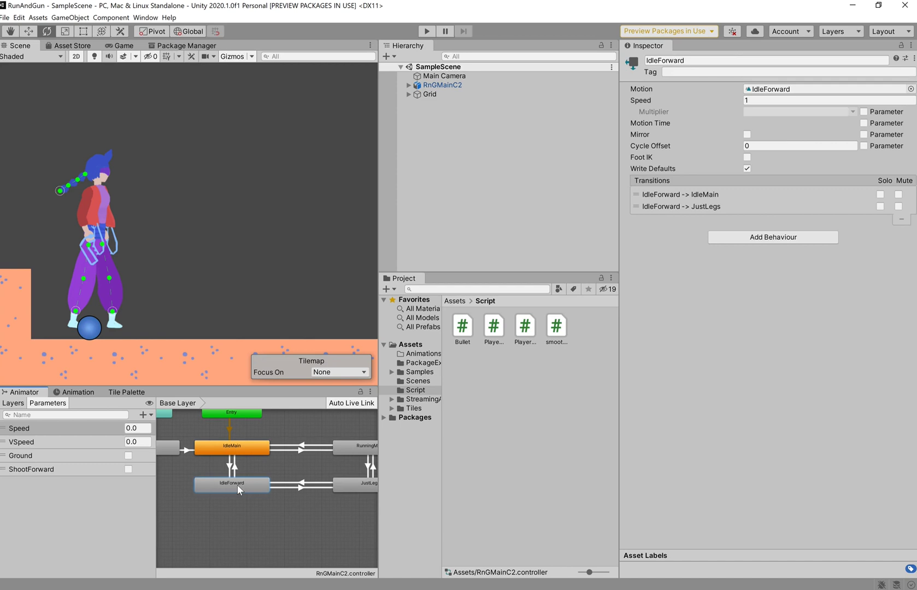
pyautogui.click(230, 469)
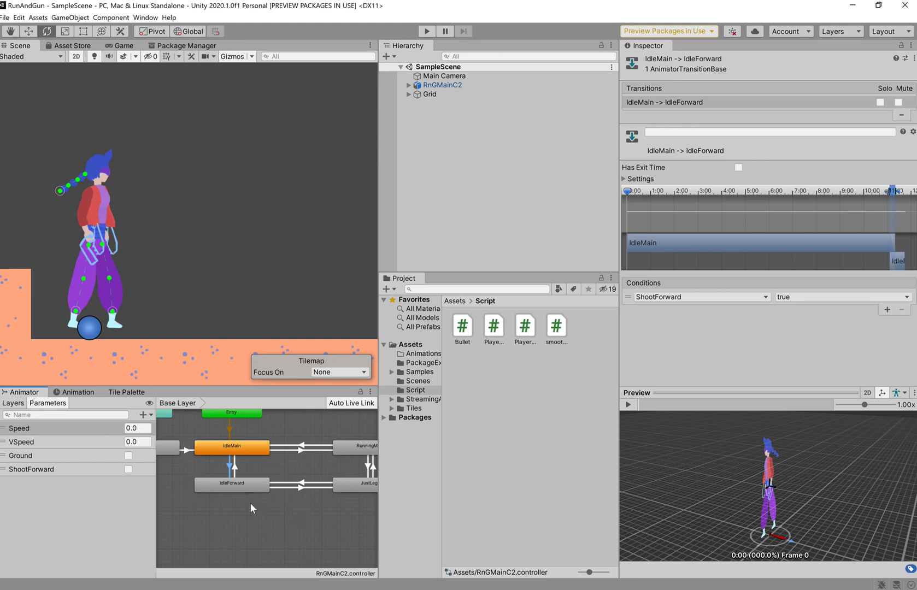
# Confirm IdleMain-to-IdleForward requires ShootForward true and IdleForward-to-IdleMain requires ShootForward false
pyautogui.rightClick(230, 449)
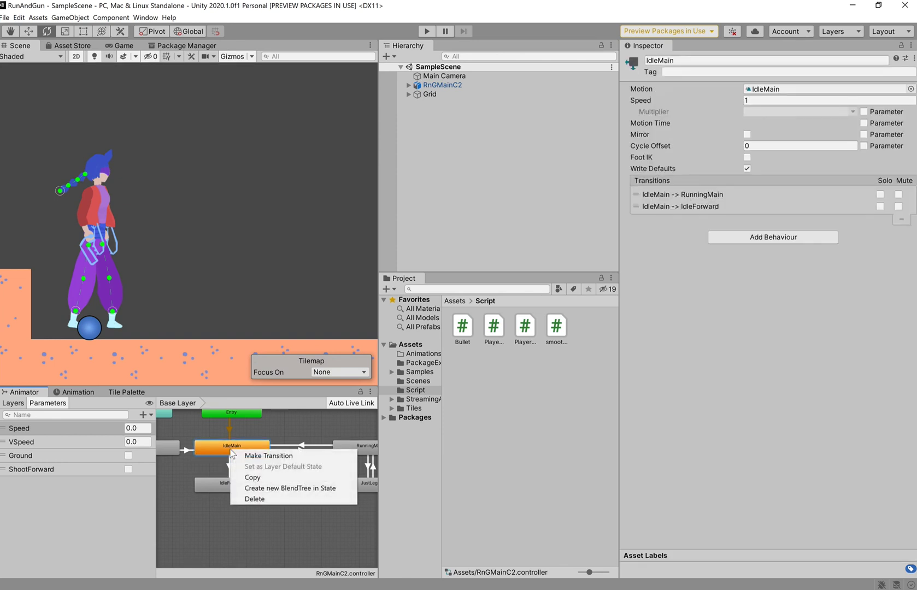
pyautogui.click(260, 456)
pyautogui.rightClick(227, 489)
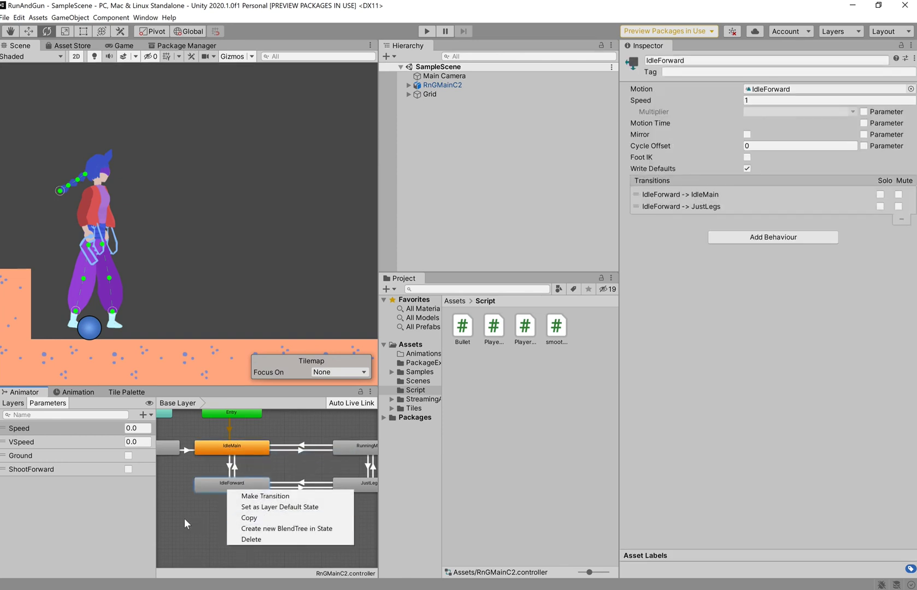
pyautogui.click(184, 519)
pyautogui.click(231, 470)
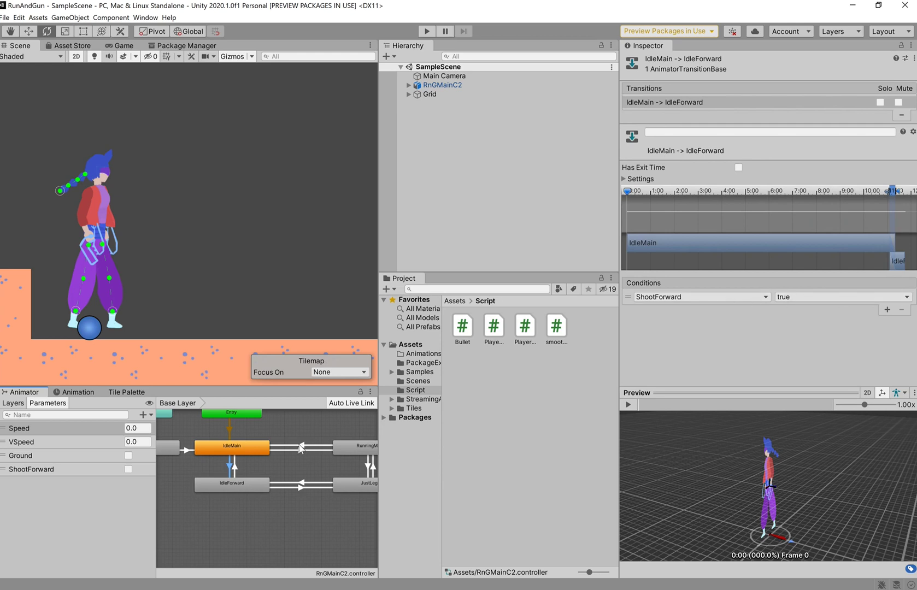
pyautogui.click(235, 466)
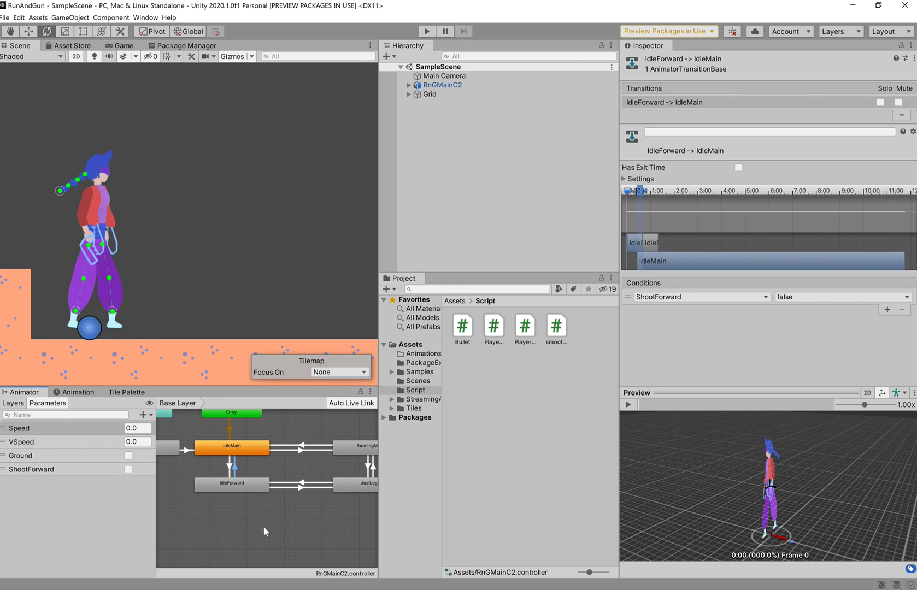
# Verify RunningMain-to-JustLegs requires ShootForward true and JustLegs-to-RunningMain requires ShootForward false
pyautogui.click(299, 505)
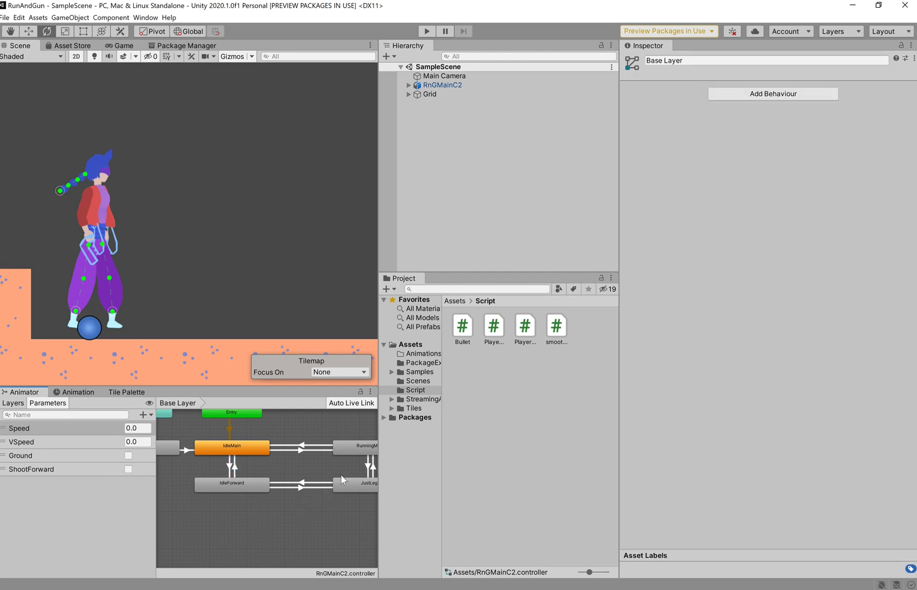
pyautogui.moveTo(322, 469); pyautogui.dragTo(271, 463, button='middle')
pyautogui.click(313, 447)
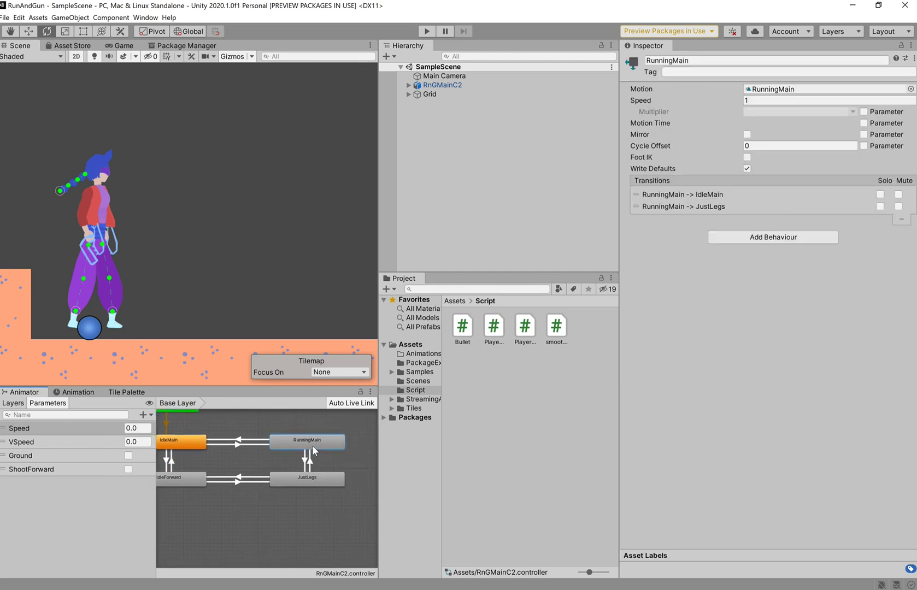
pyautogui.click(304, 460)
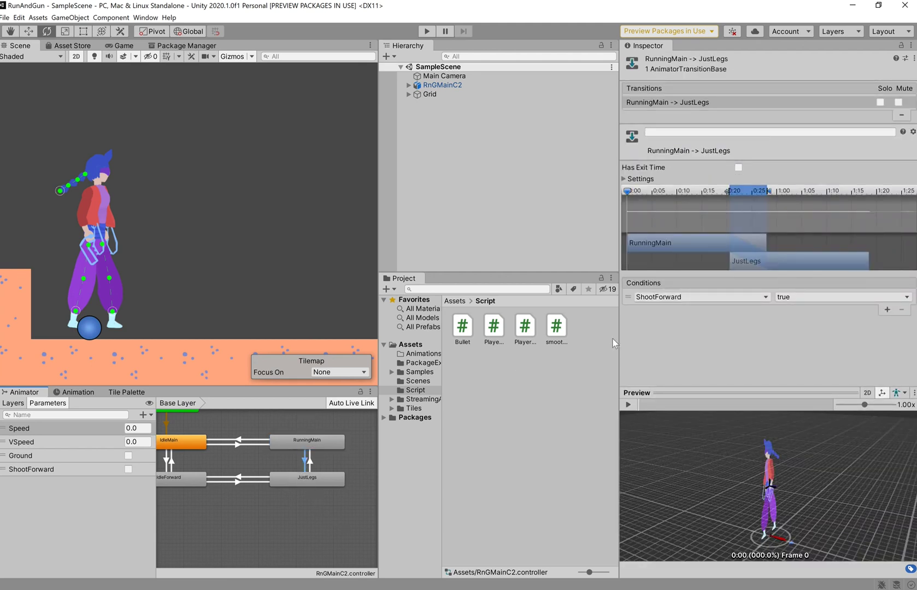
pyautogui.click(316, 476)
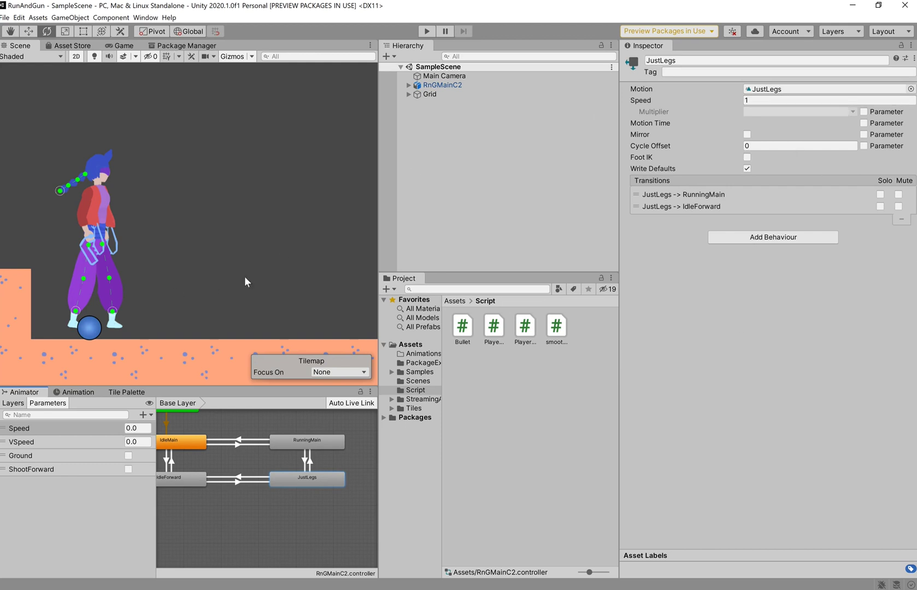
pyautogui.click(326, 444)
pyautogui.click(310, 462)
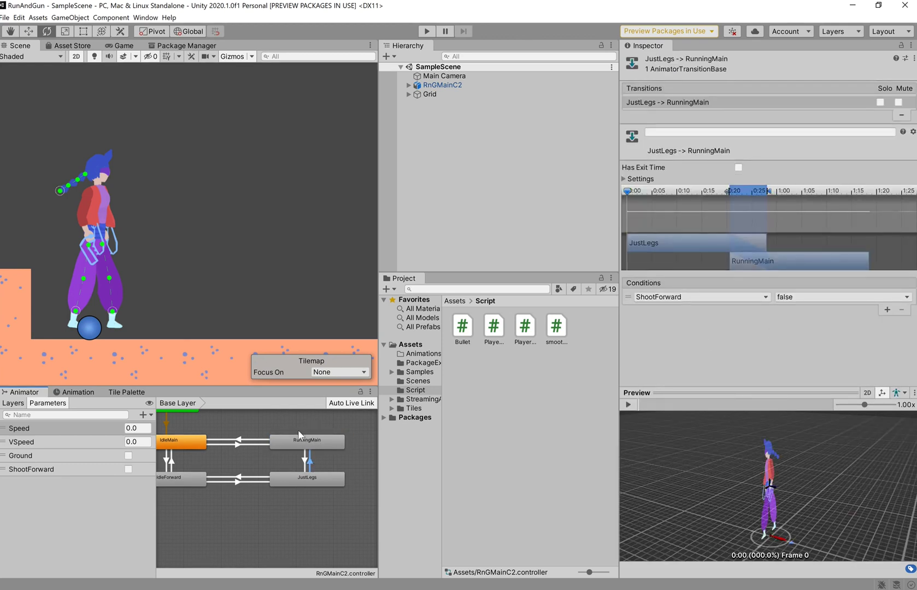
pyautogui.click(311, 441)
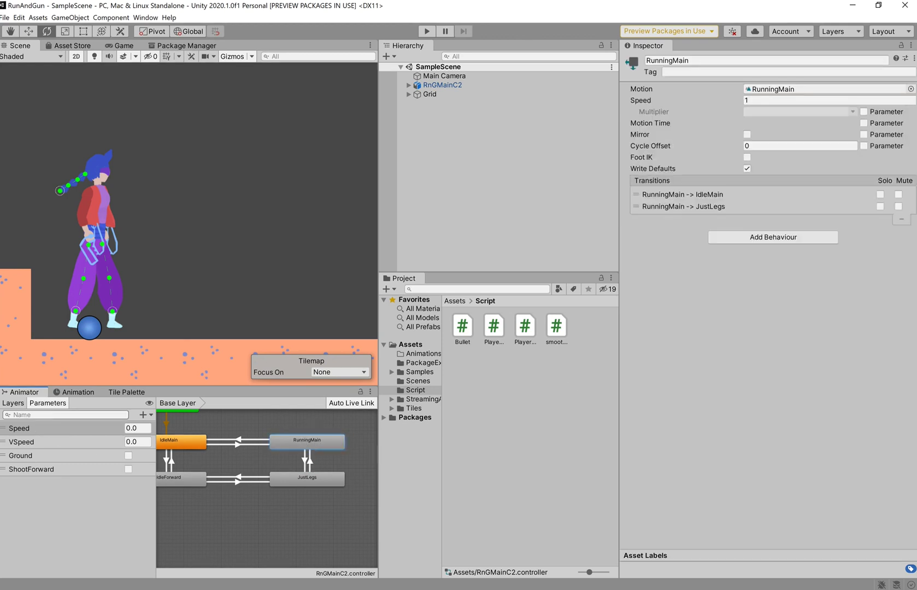
# In the Shoot layer, confirm JustLegs plays ShootingForward and its transition back to RunningMain
pyautogui.click(15, 404)
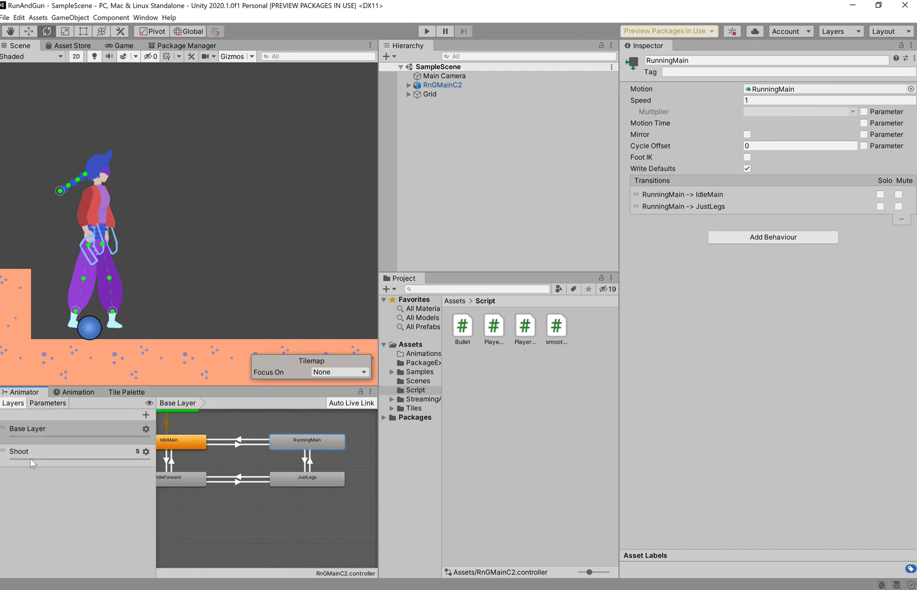
pyautogui.click(44, 450)
pyautogui.click(322, 478)
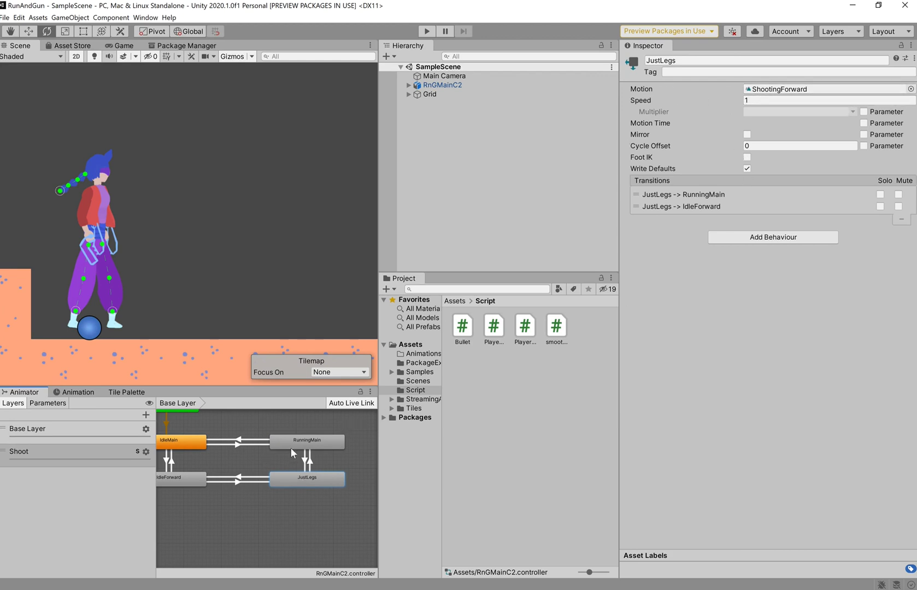
pyautogui.click(316, 439)
pyautogui.click(306, 462)
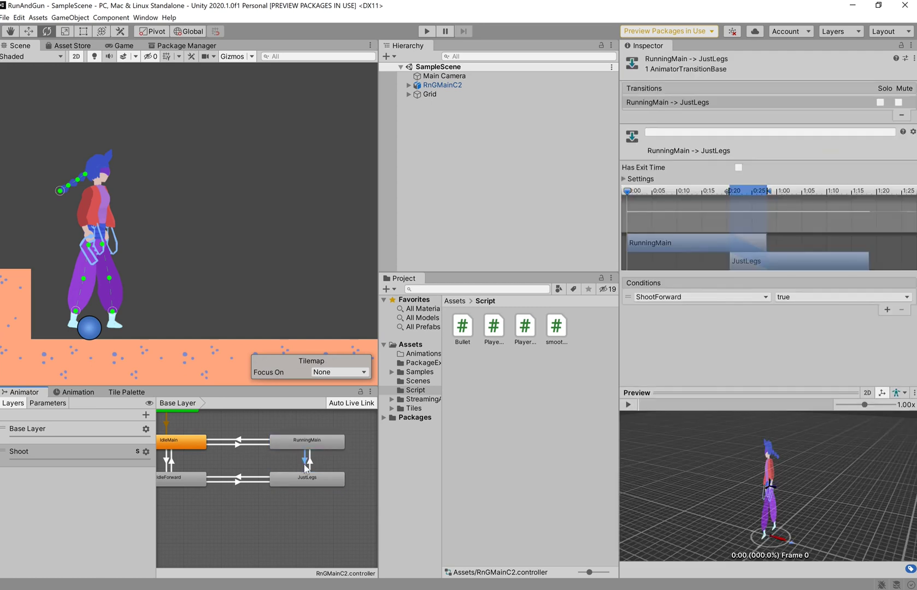
pyautogui.scroll(-1, 273, 476)
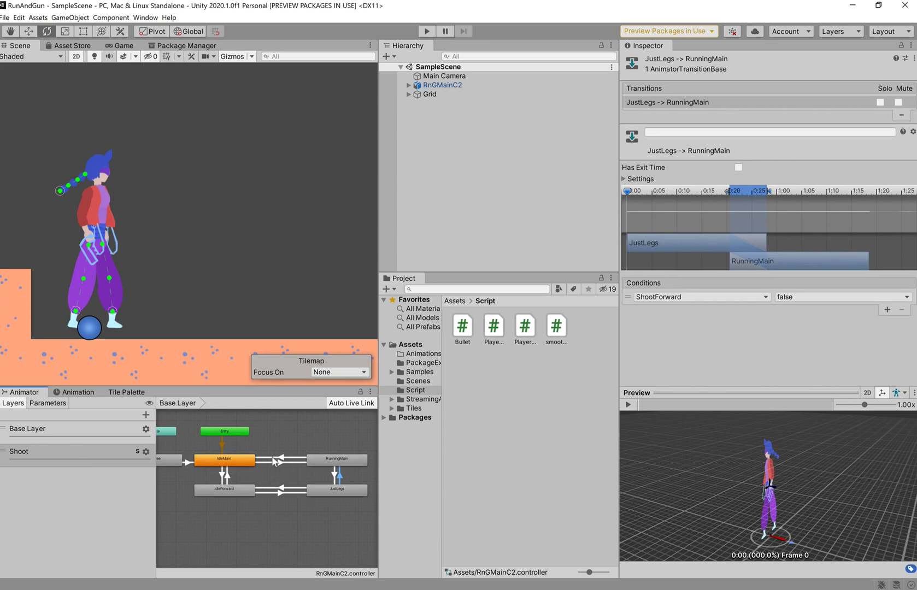
# Inspect the JustLegs and IdleForward states and the IdleForward-to-JustLegs transition
pyautogui.click(335, 492)
pyautogui.click(256, 492)
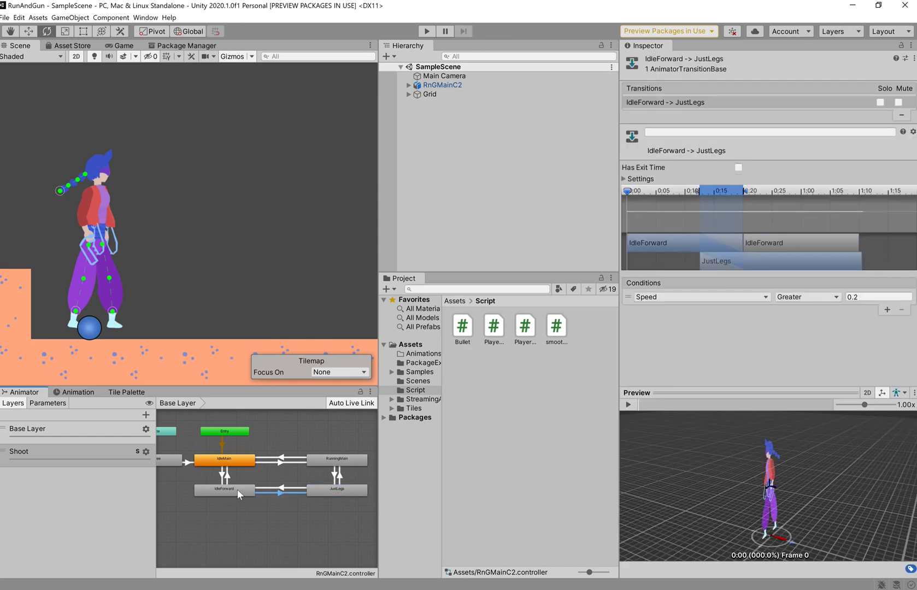
pyautogui.click(238, 490)
pyautogui.scroll(5, 306, 484)
pyautogui.scroll(-4, 297, 487)
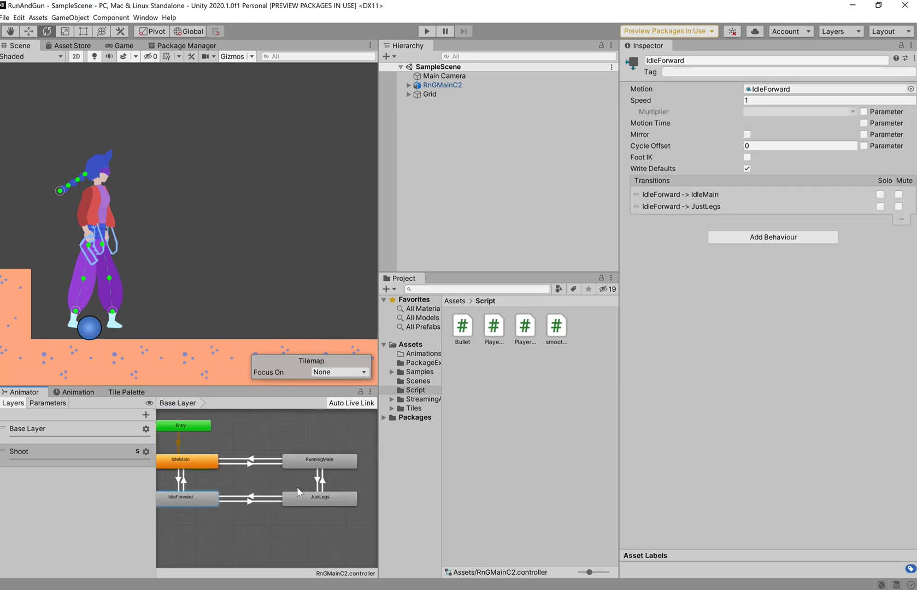
# In the Base Layer, verify the JustLegs/IdleForward transitions use Speed less/greater than 0.2, then enter Play mode
pyautogui.click(92, 424)
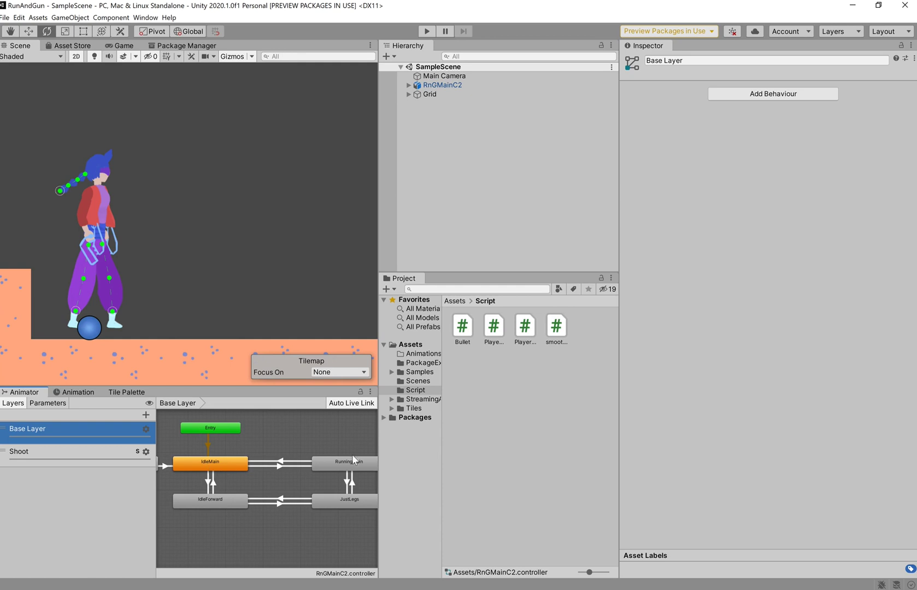
pyautogui.click(301, 501)
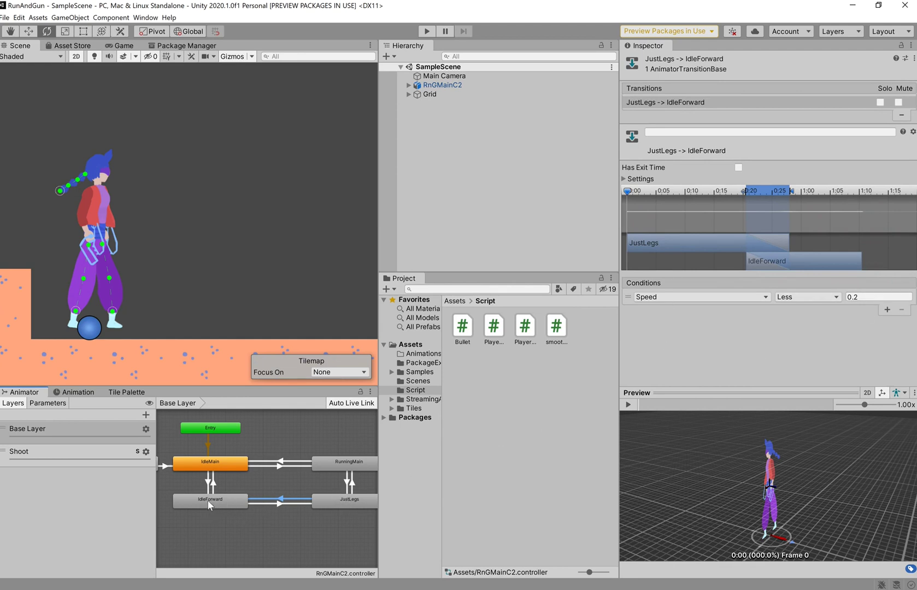
pyautogui.click(283, 503)
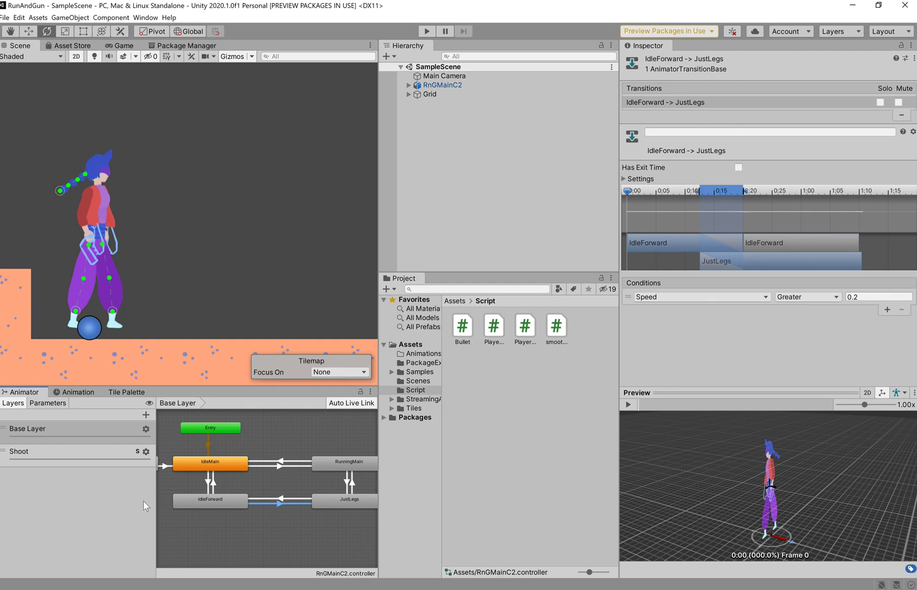
pyautogui.hotkey('ctrl', 'p')
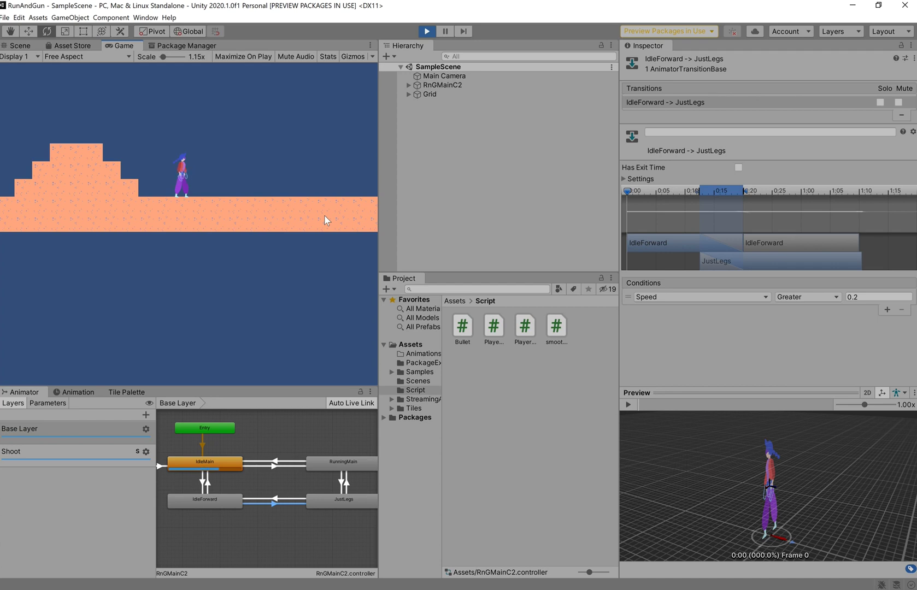
# Play-test the character running right and left while firing shots forward with Ctrl
pyautogui.press('Right')
pyautogui.press('ctrl')
pyautogui.press('ctrl')
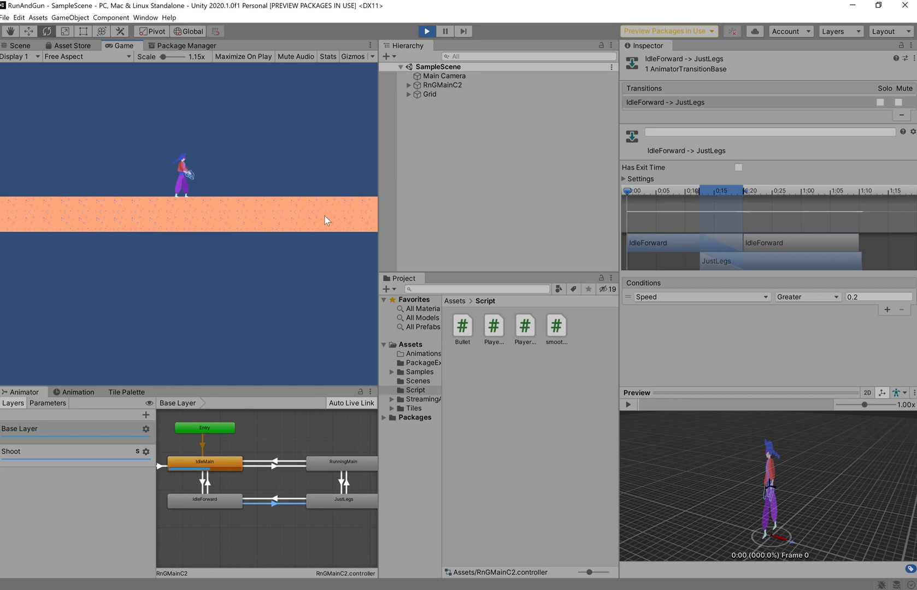
pyautogui.press('a')
pyautogui.click(325, 220)
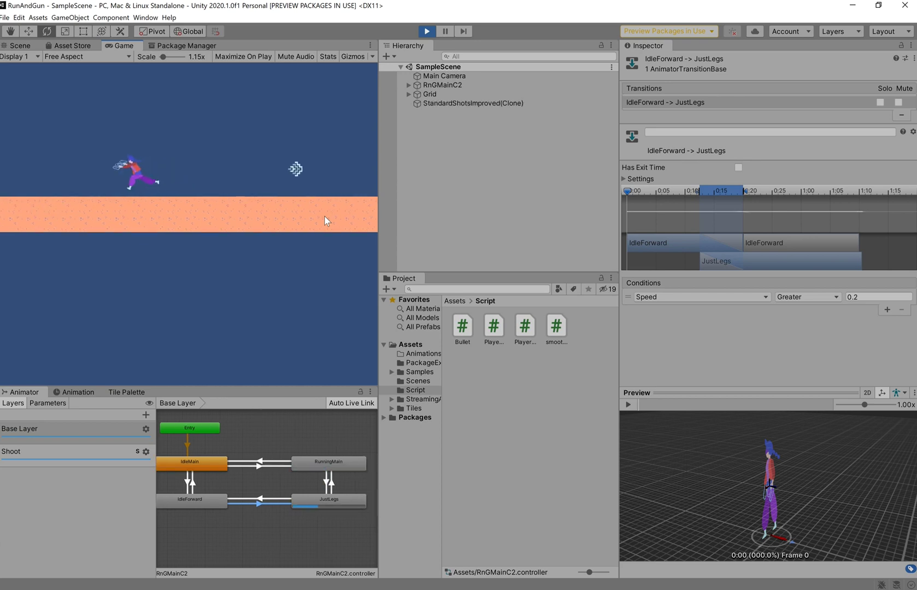
pyautogui.press('d')
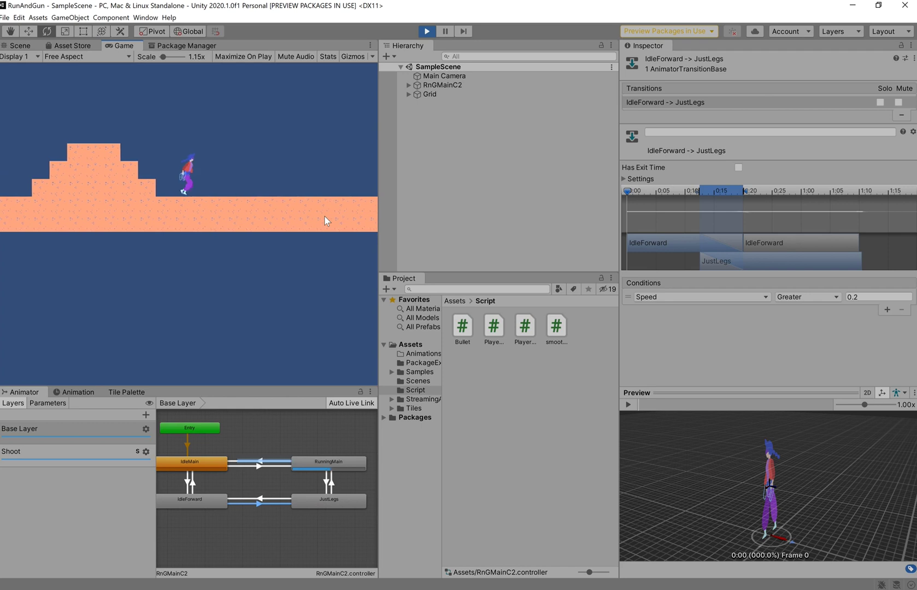